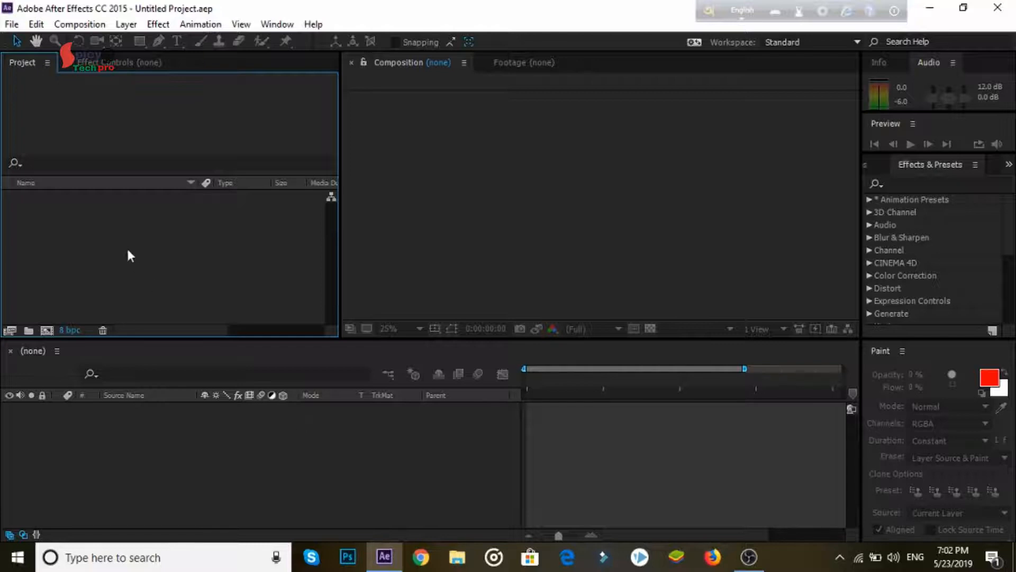
Step: Create a new 1920 x 1080 composition named Comp 1 at 29.97 fps with a 20-second duration
right_click(127, 222)
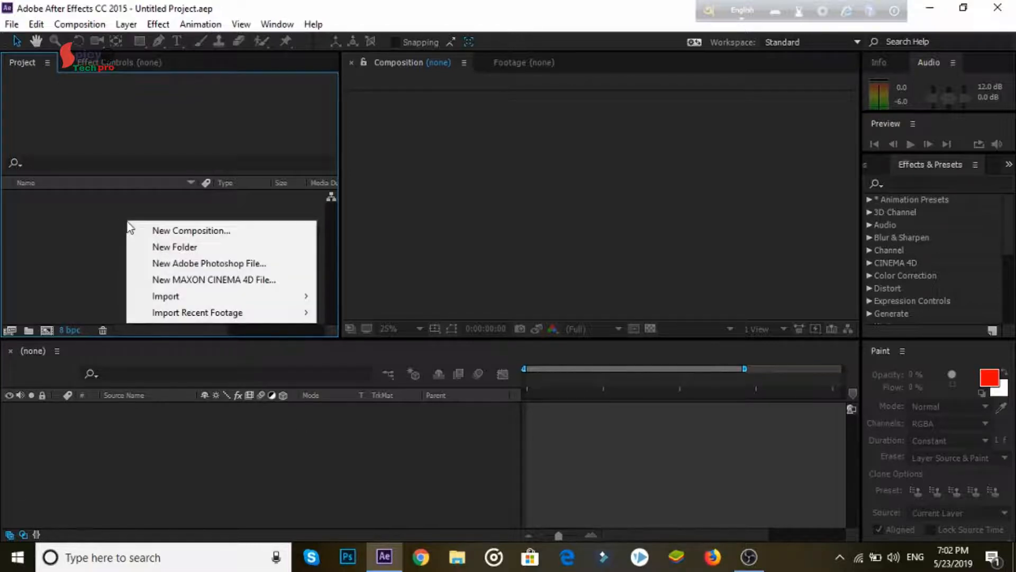
click(171, 235)
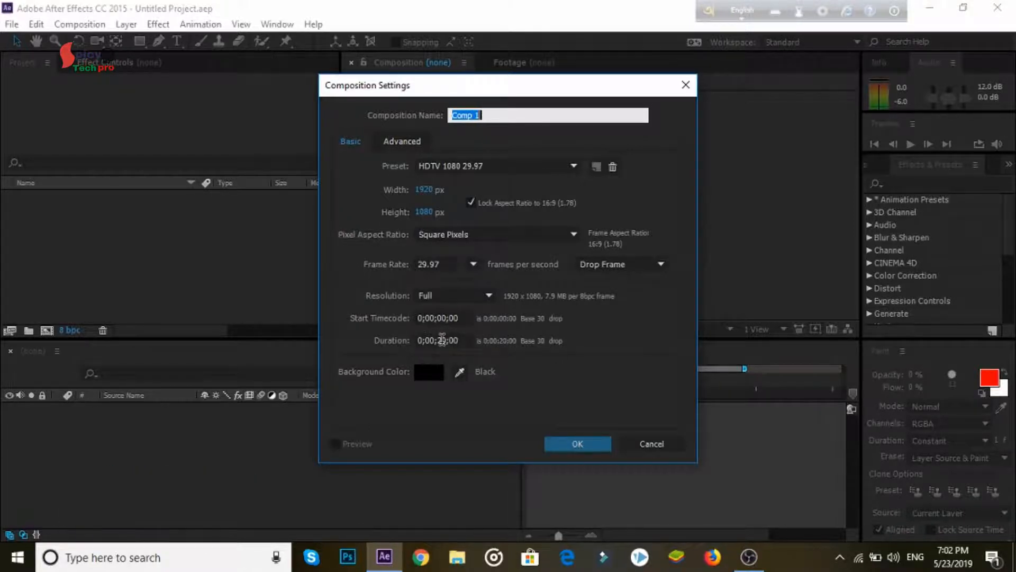
click(578, 444)
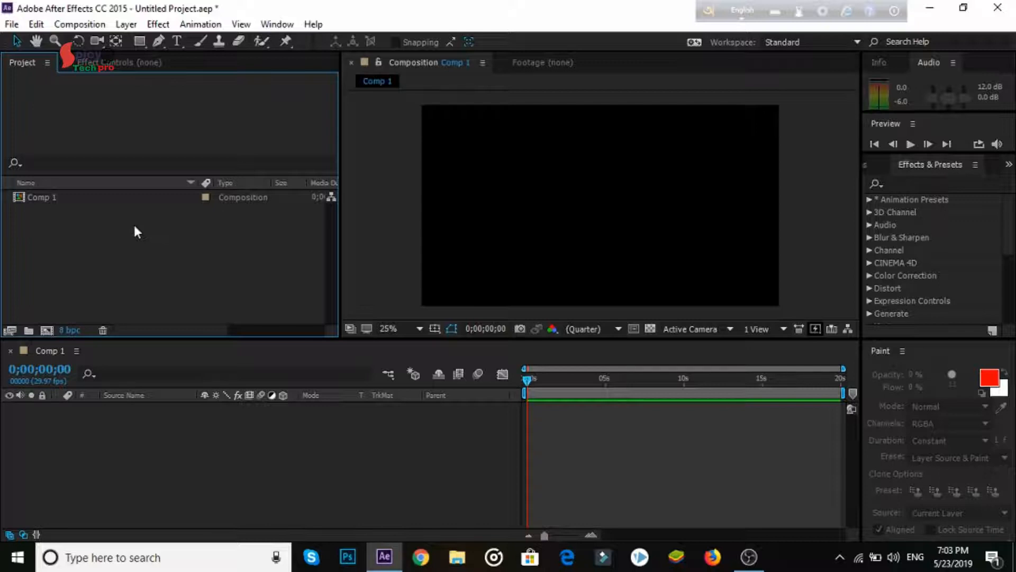
Step: Import the video file 222555 from New Volume (E:) into the project as footage
right_click(135, 226)
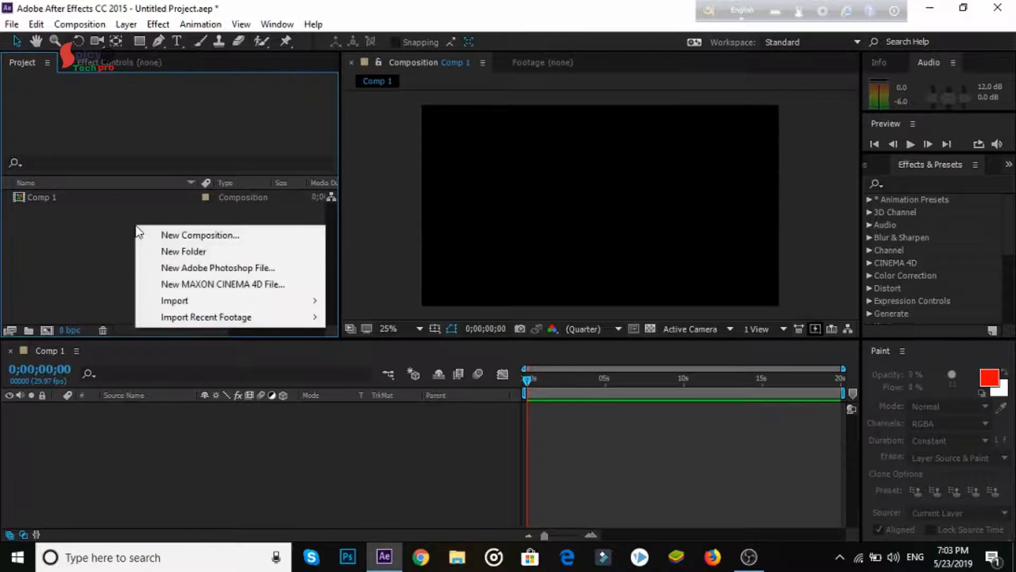
mouse_move(191, 301)
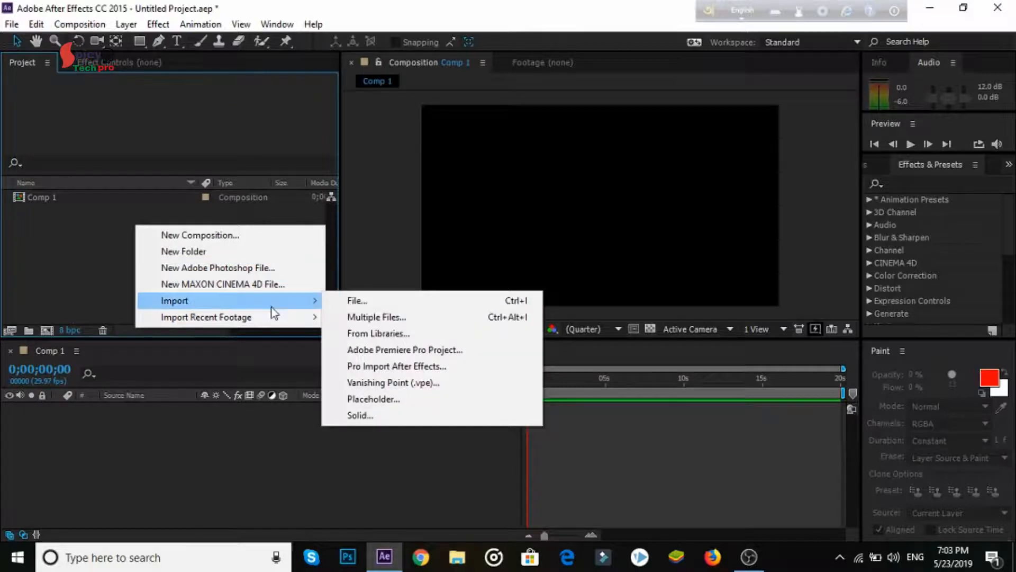
click(355, 300)
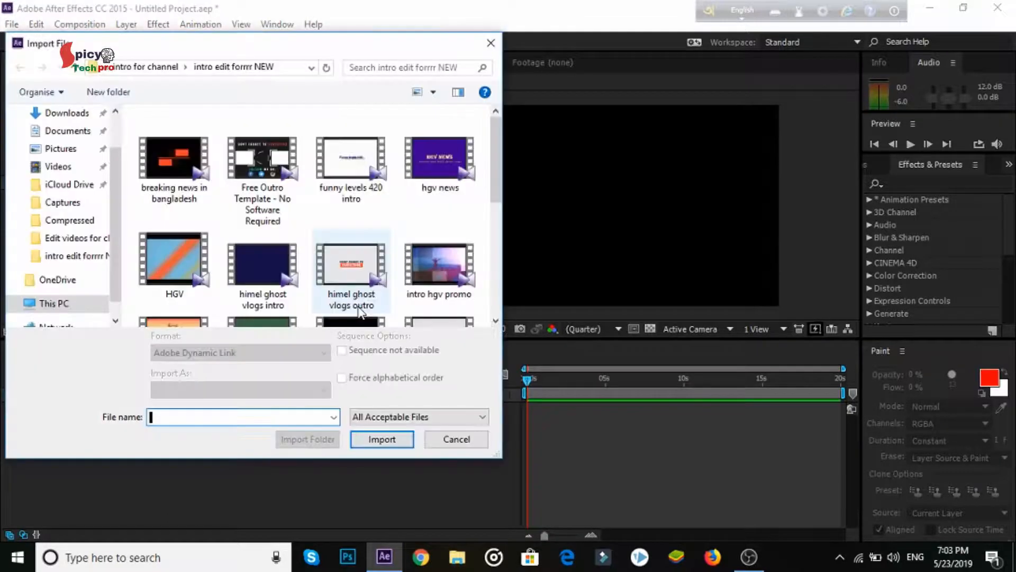
scroll(87, 308, down, 1)
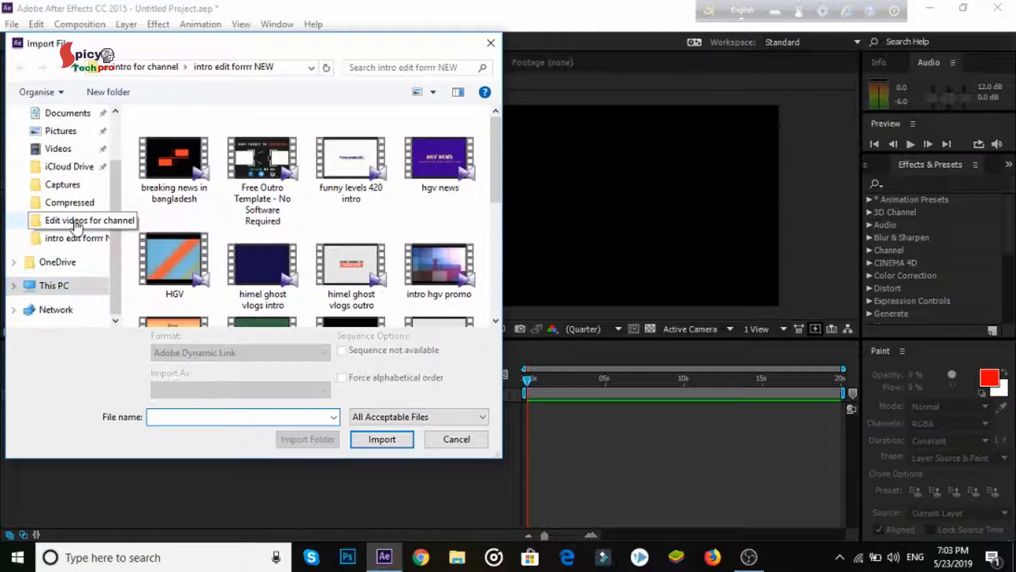
click(64, 290)
scroll(259, 250, down, 5)
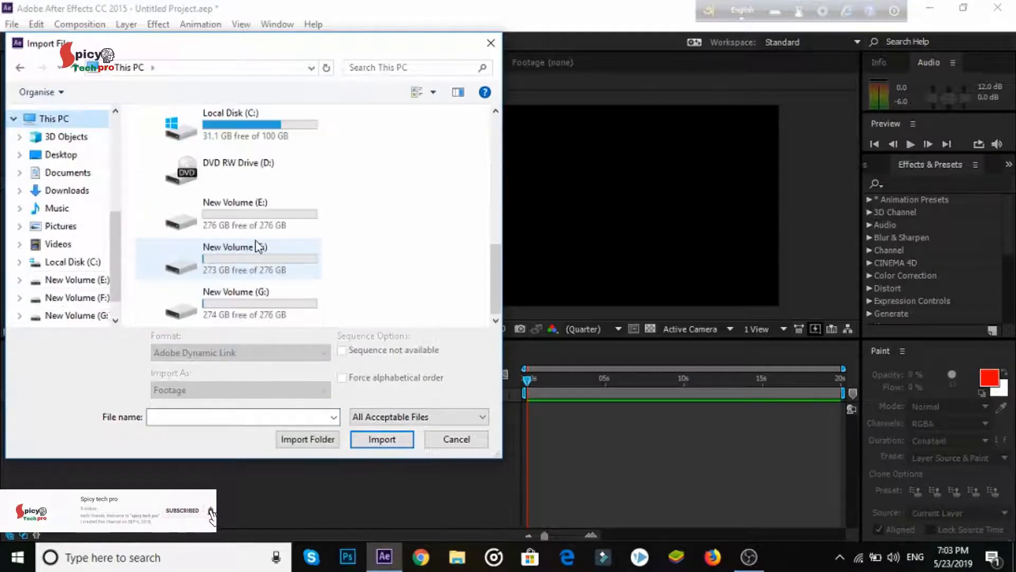
double_click(257, 229)
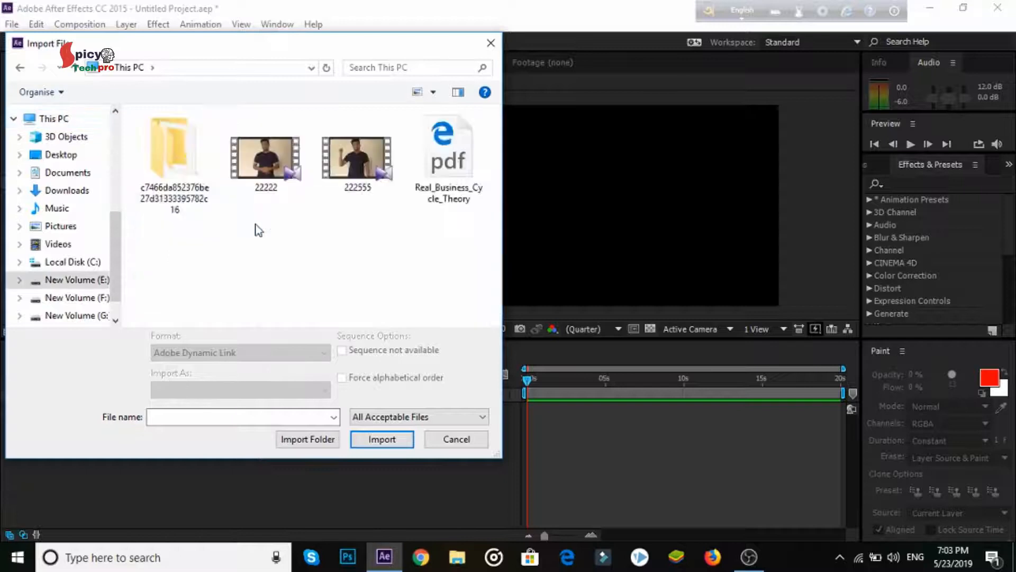
click(348, 172)
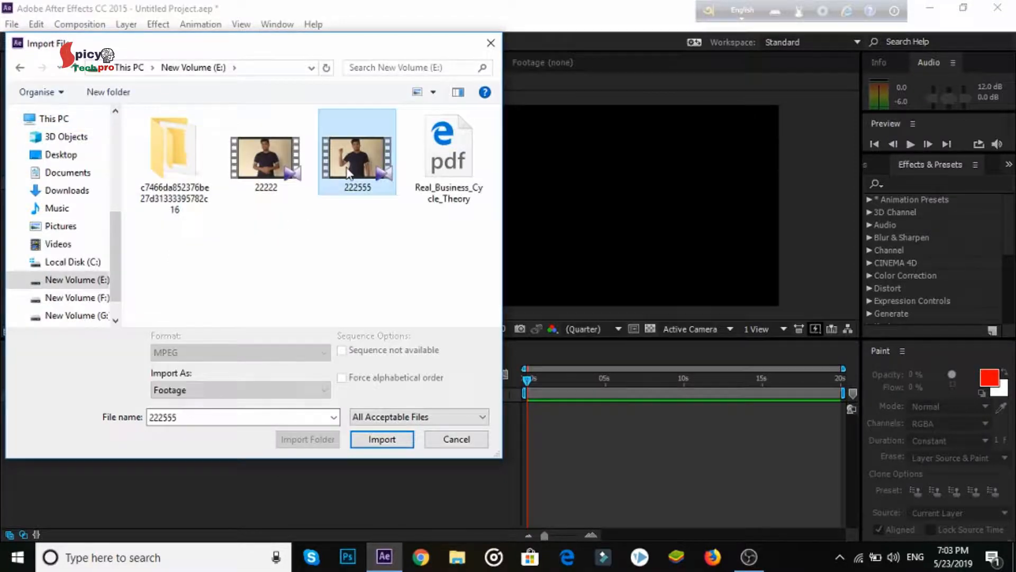
click(380, 441)
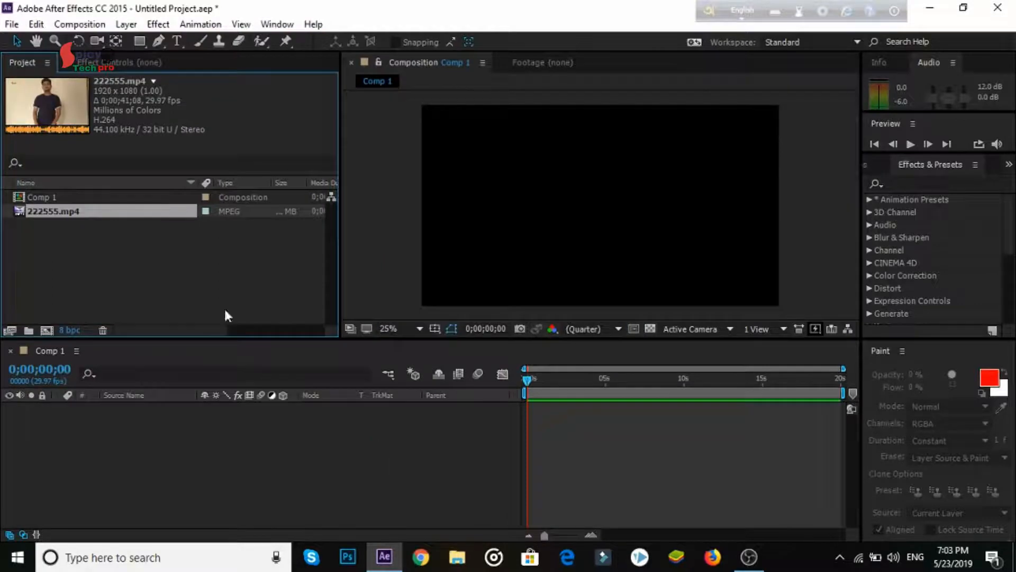
click(139, 247)
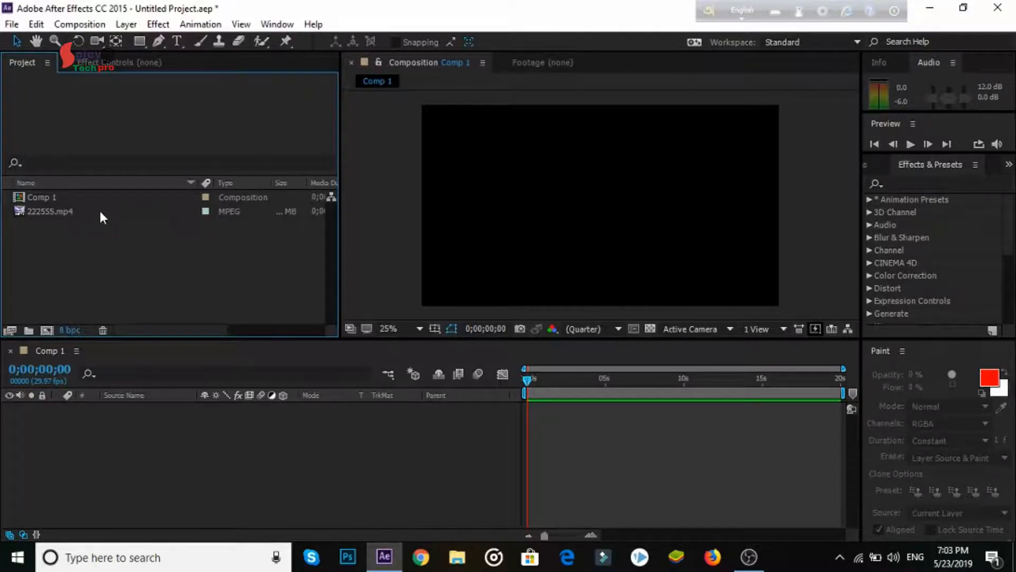
Step: Add 222555.mp4 to the Comp 1 timeline and split its layer at 0;00;02;27
drag(100, 209, 281, 414)
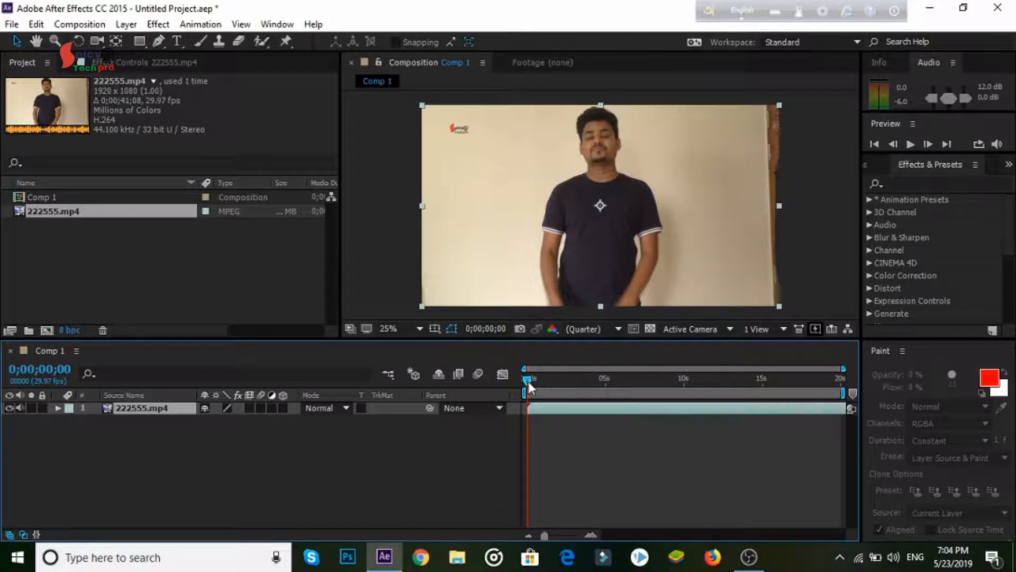
drag(529, 380, 574, 385)
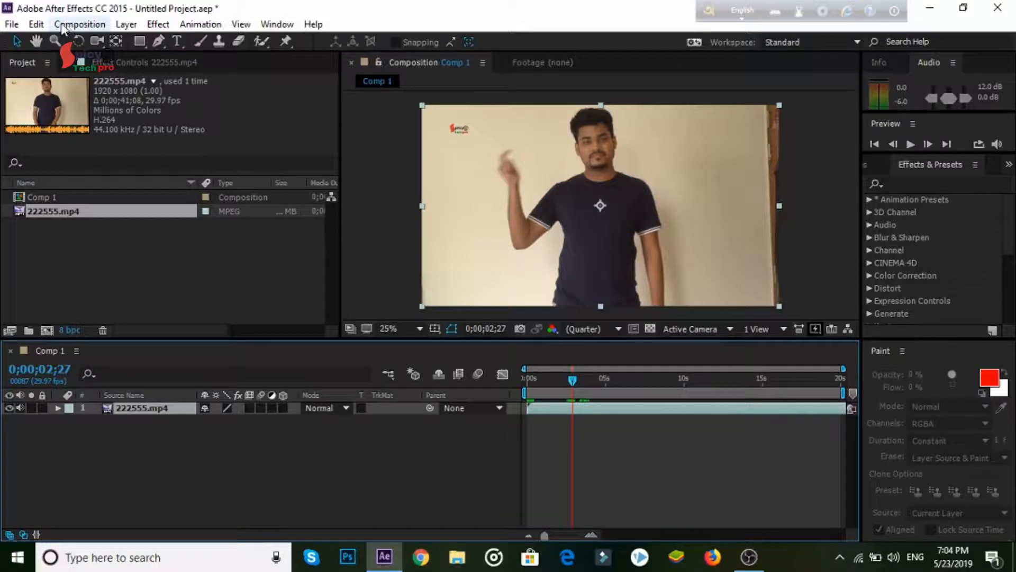
click(35, 25)
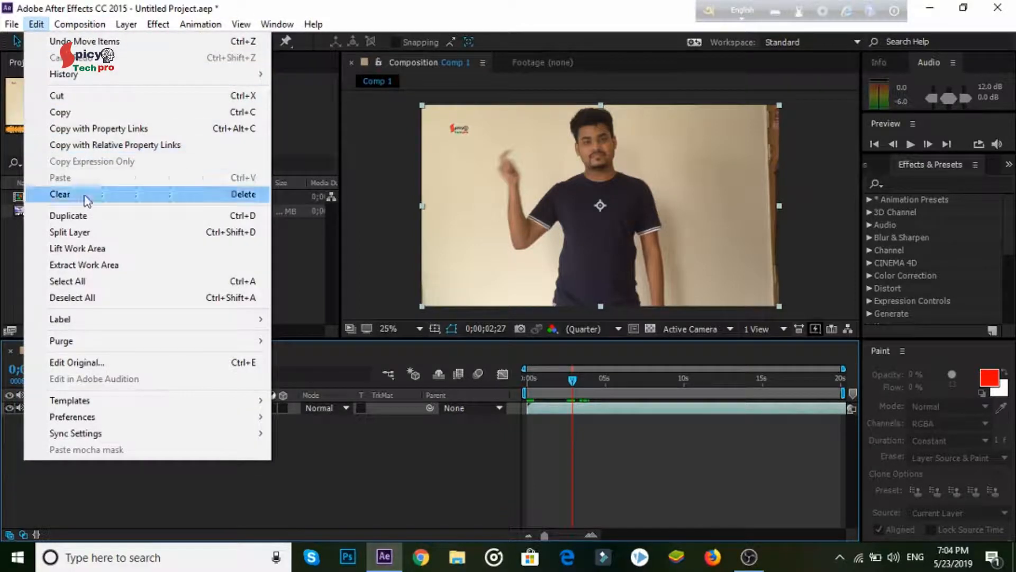
click(86, 236)
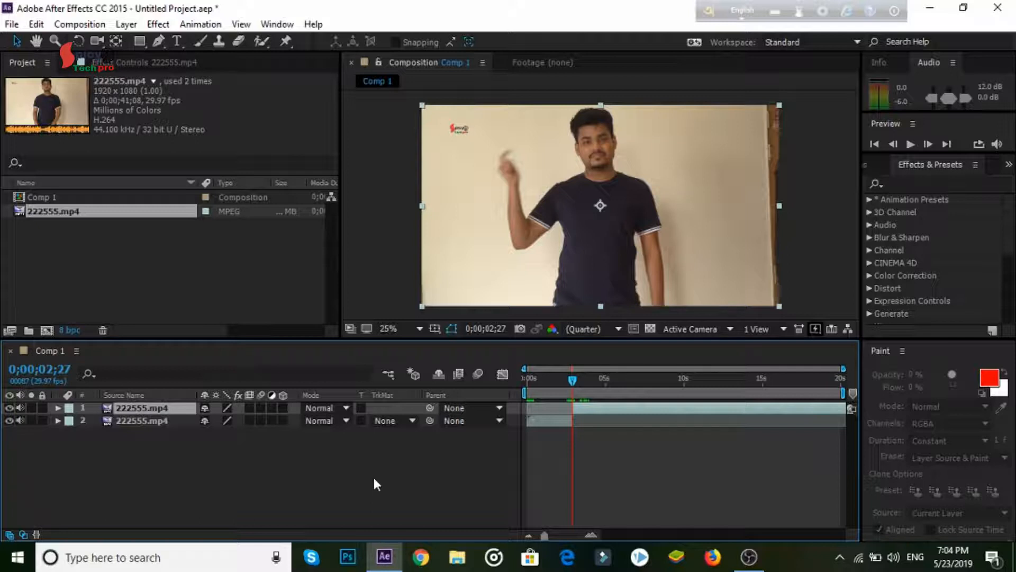
Step: Rename the lower layer, which holds the first part of the split clip, as mm1
click(154, 421)
right_click(154, 420)
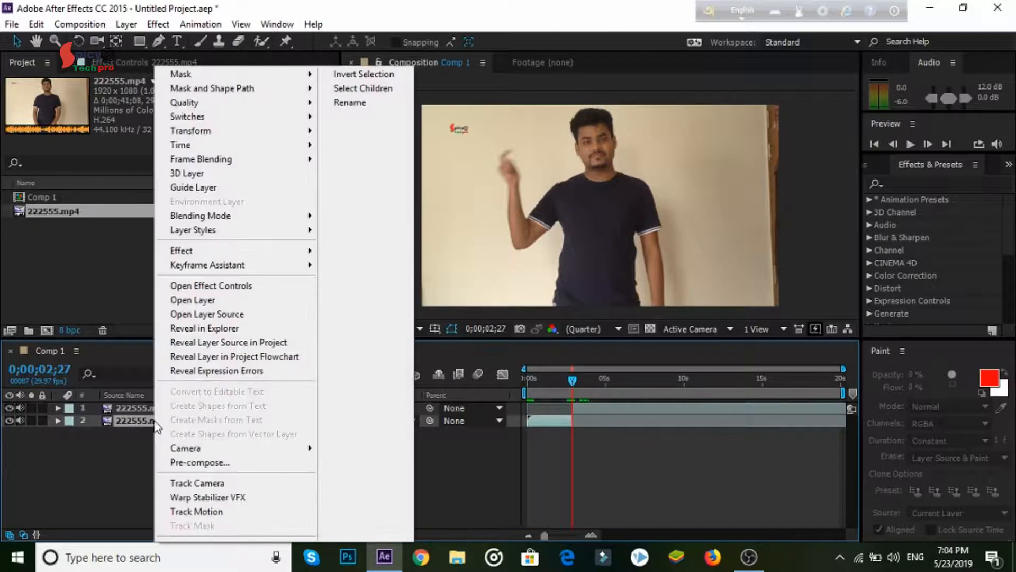
click(379, 102)
key(BackSpace)
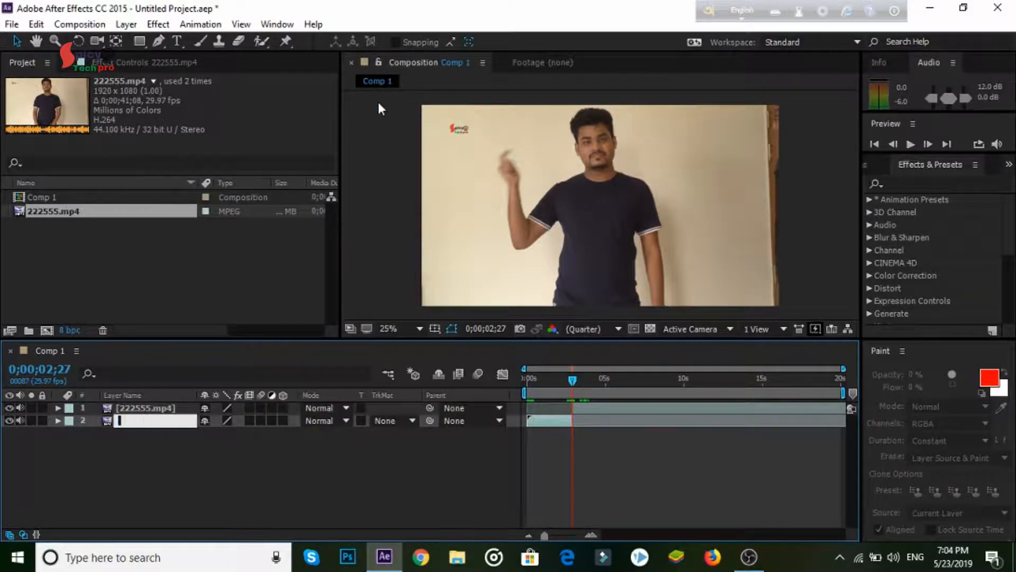
text(mm1)
key(Return)
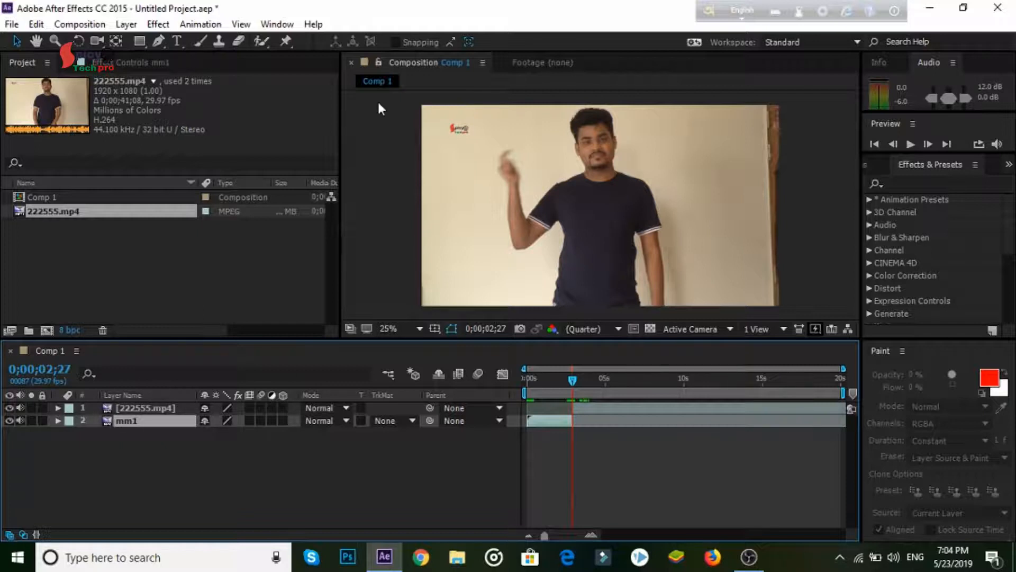
Step: Rename the upper layer, which holds the remaining part of the split clip, as mm2
click(148, 406)
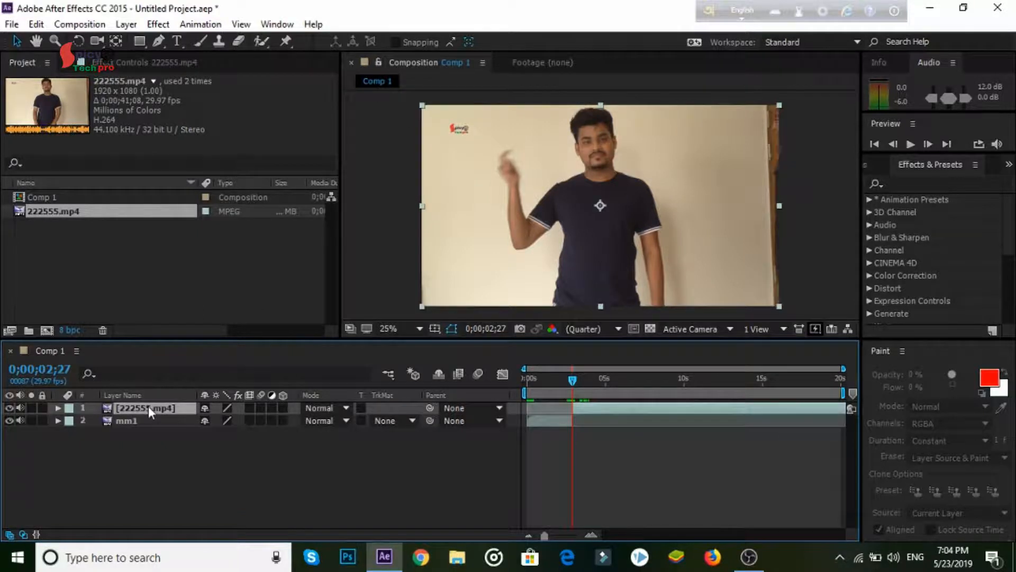
right_click(148, 406)
click(361, 103)
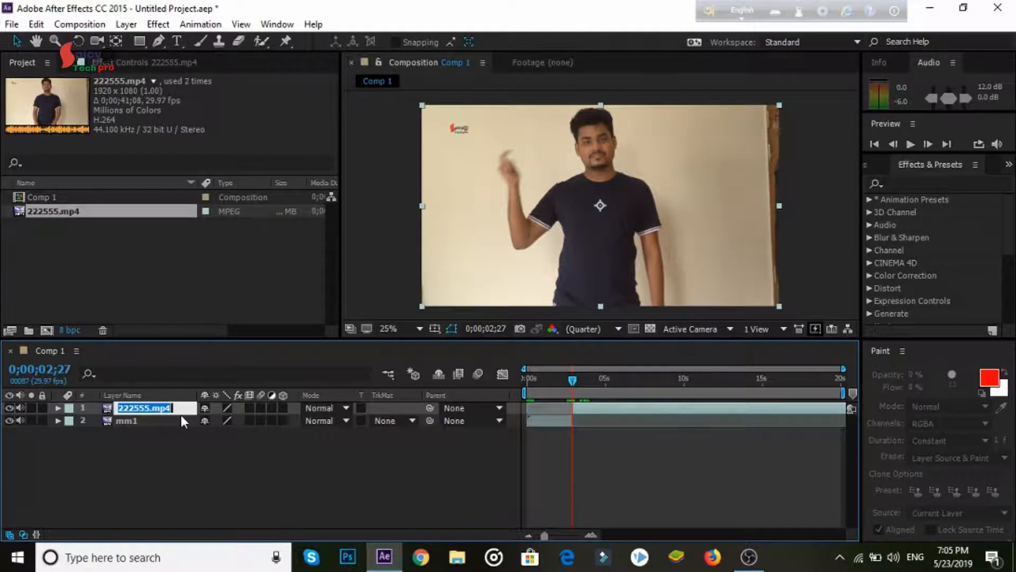
key(BackSpace)
text(mm2)
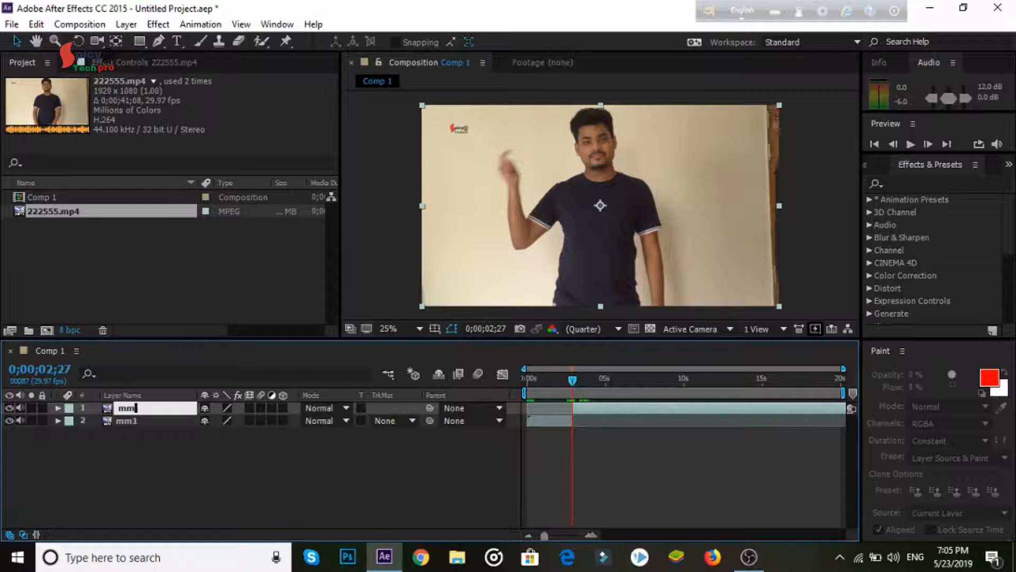
click(222, 456)
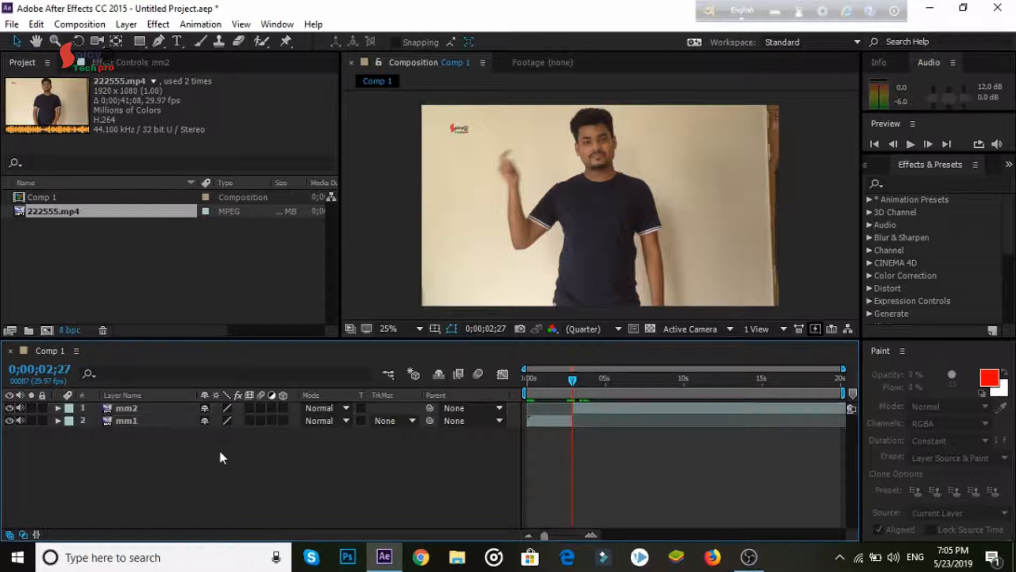
Step: Move the mm2 layer below mm1 in the layer stack
click(139, 411)
drag(141, 407, 137, 429)
click(479, 484)
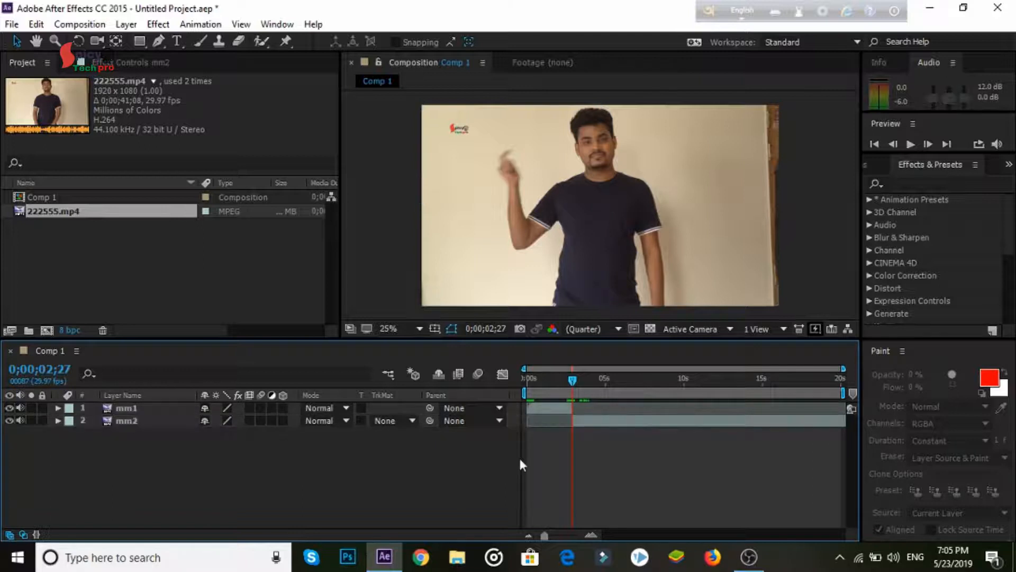
click(566, 405)
click(608, 419)
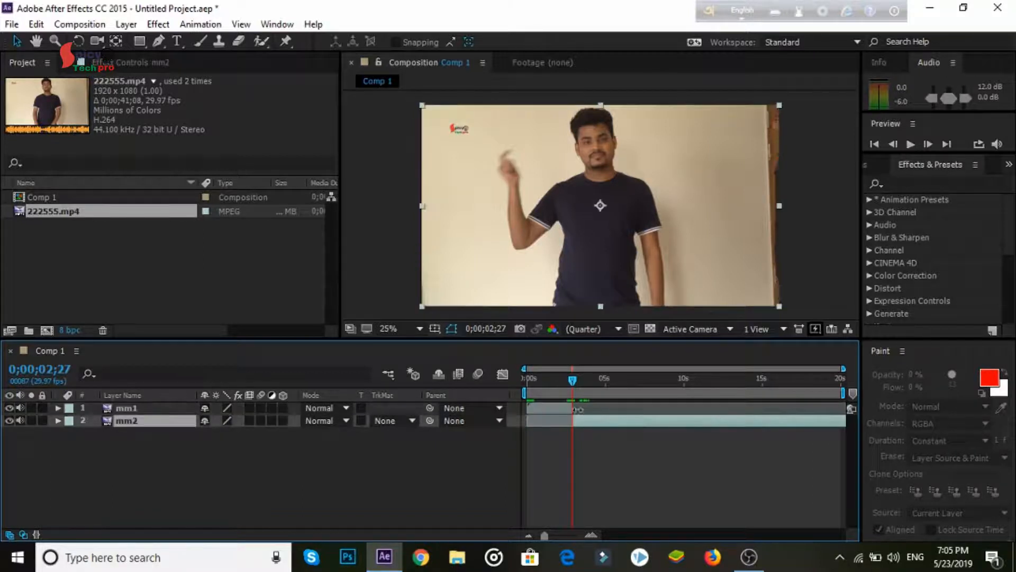
click(563, 404)
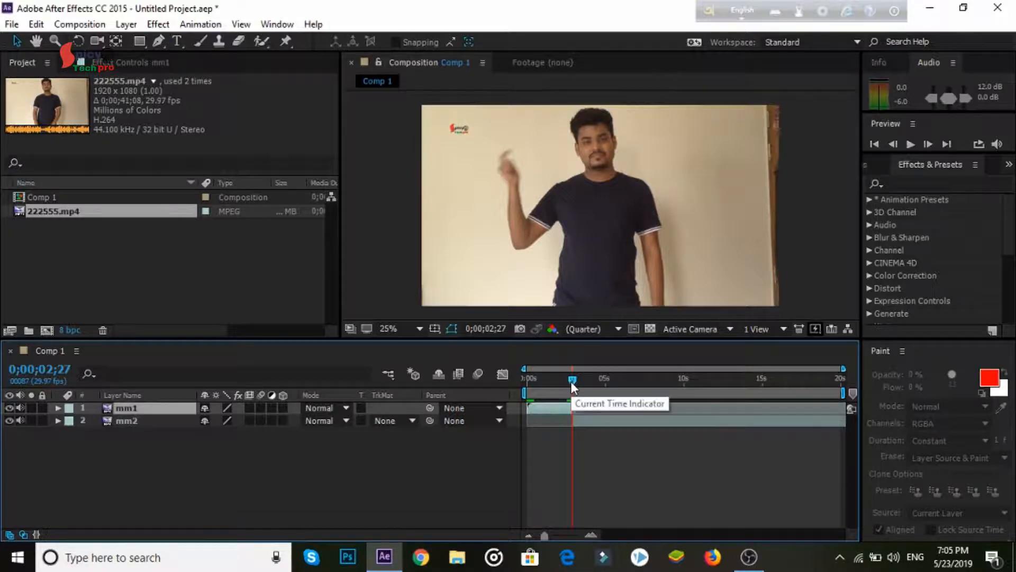
Step: Split the mm2 layer at 0;00;06;06, where the man has gone out of the frame
drag(572, 379, 614, 386)
mouse_move(608, 387)
mouse_down()
mouse_move(576, 388)
mouse_move(621, 386)
mouse_up()
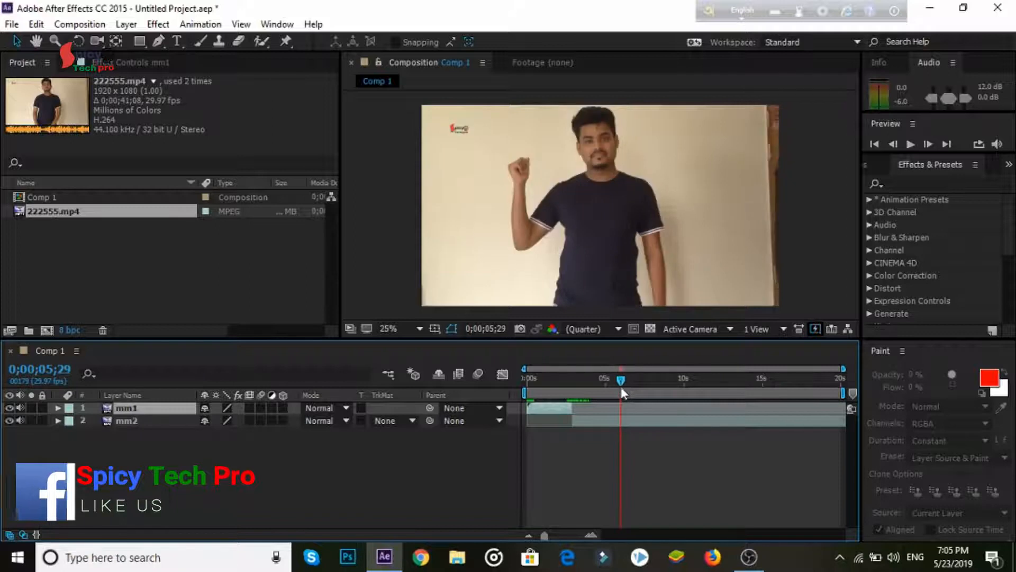
click(630, 424)
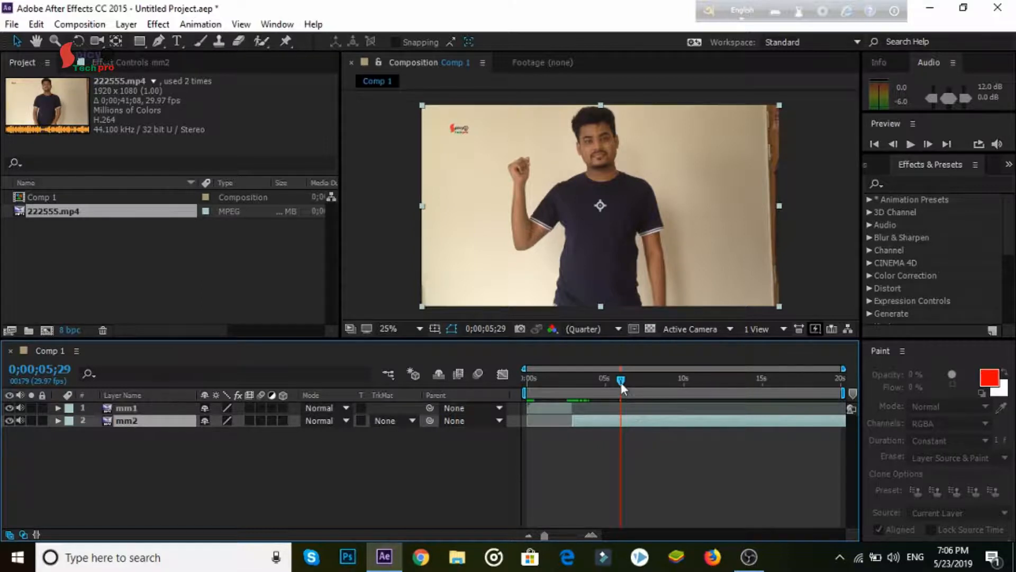
drag(621, 382, 625, 386)
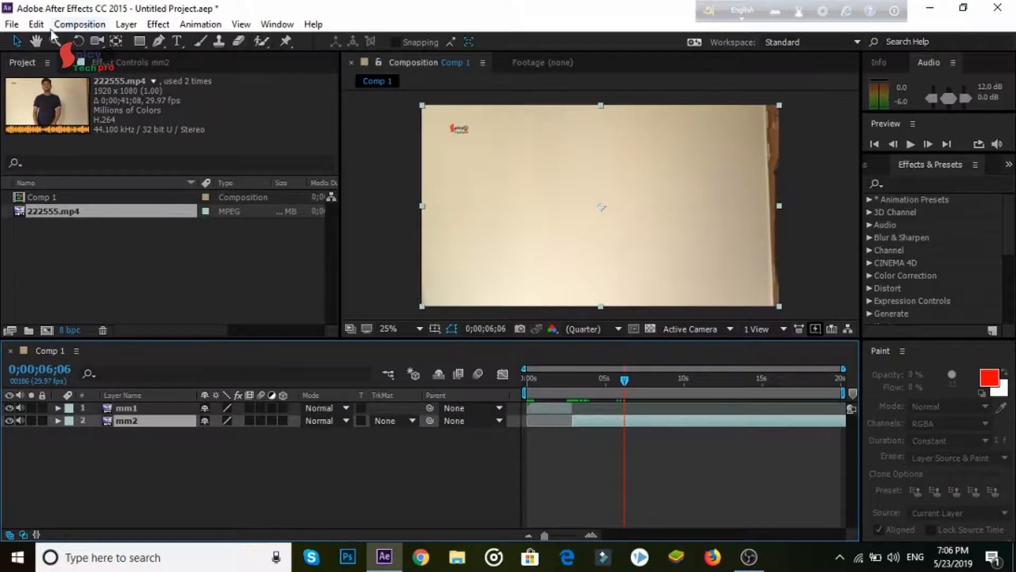
click(36, 24)
click(108, 231)
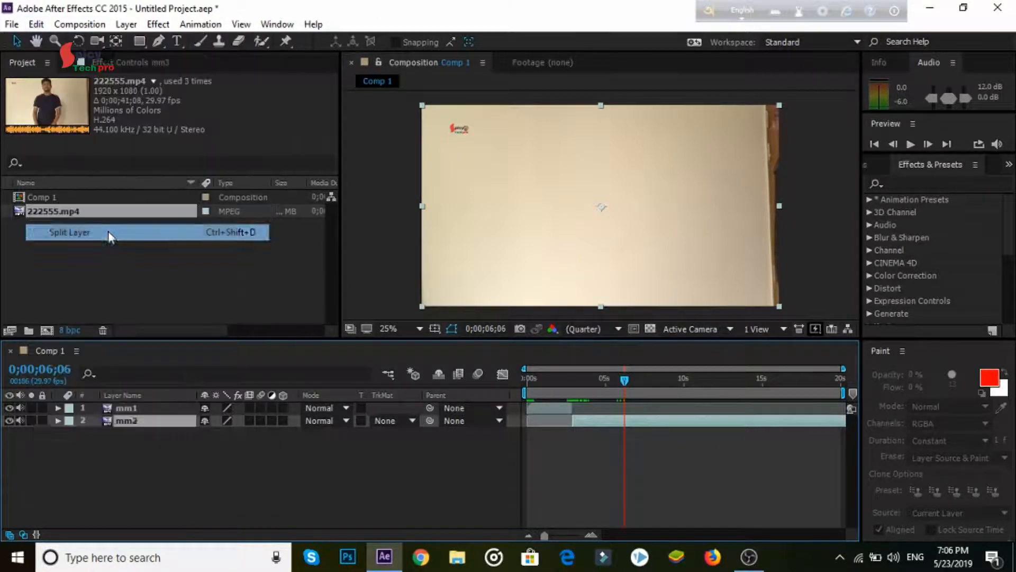
Step: Reorder the layers so that mm2 sits between mm1 and mm3
click(595, 435)
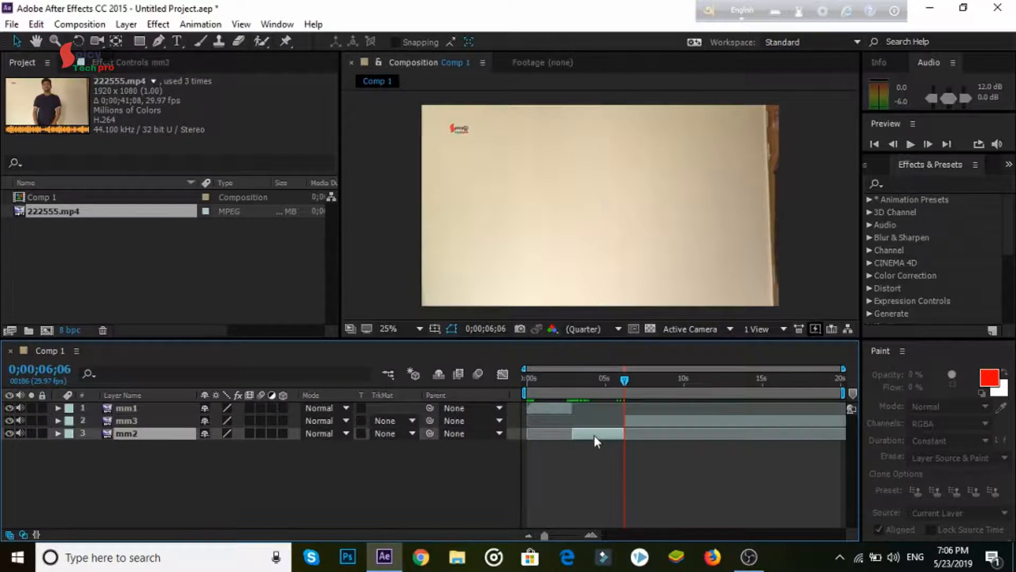
click(132, 421)
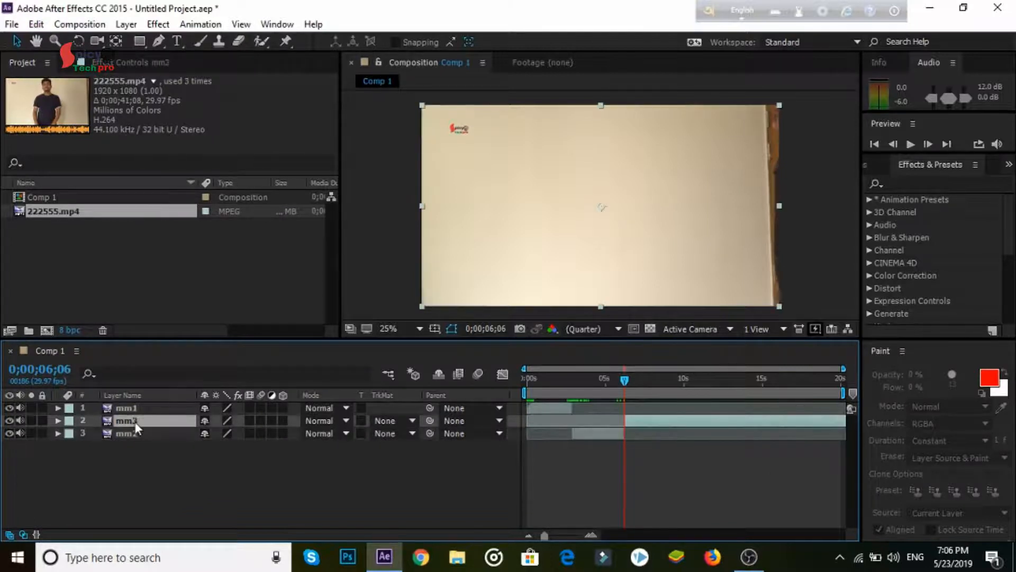
drag(136, 433, 136, 421)
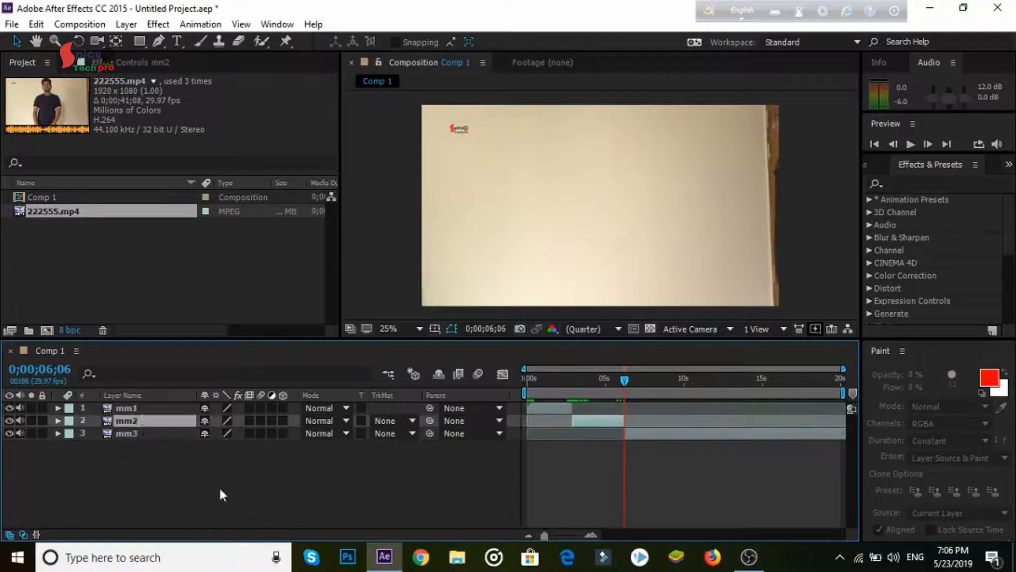
click(221, 491)
click(609, 425)
click(640, 434)
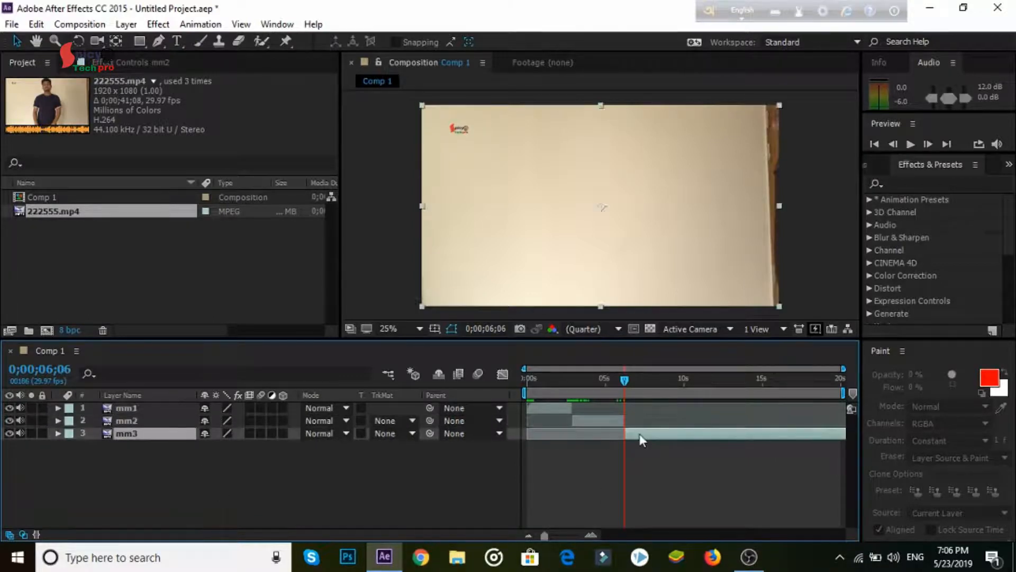
click(560, 416)
Step: Check the mm1, mm2 and mm3 segments of the split footage along the timeline
drag(631, 375, 698, 405)
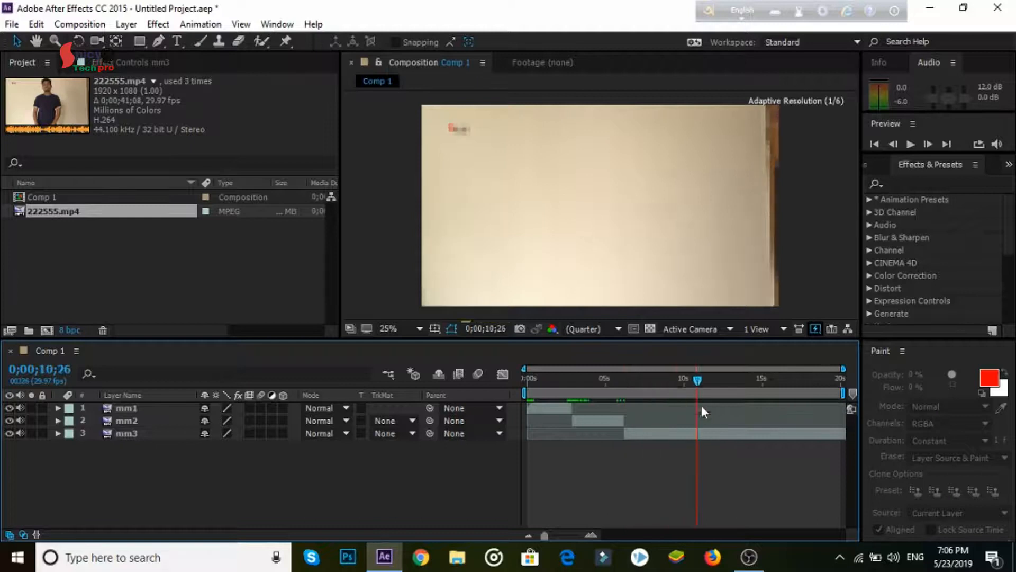
click(723, 432)
click(602, 420)
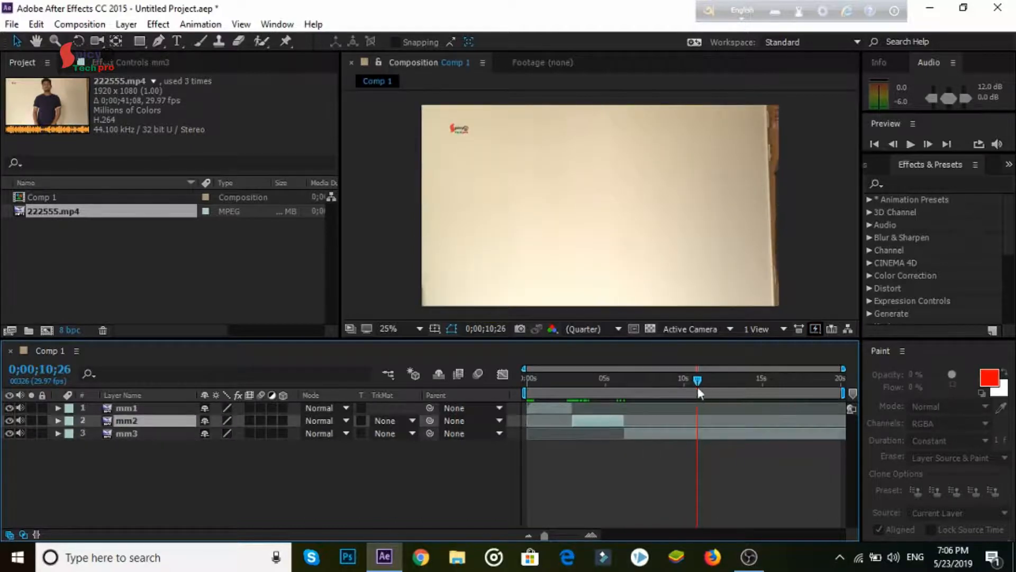
drag(698, 388, 539, 367)
click(552, 408)
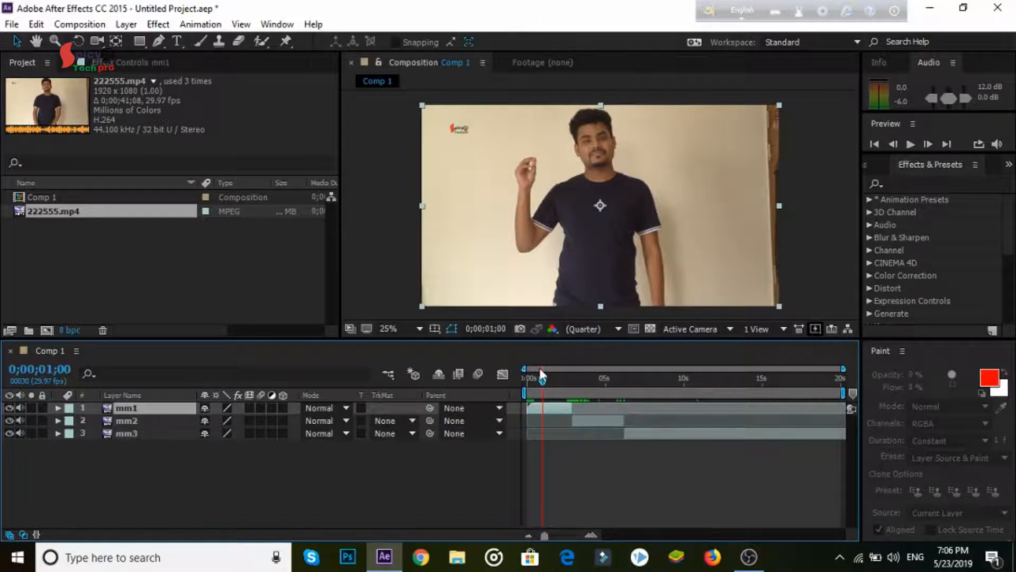
click(268, 278)
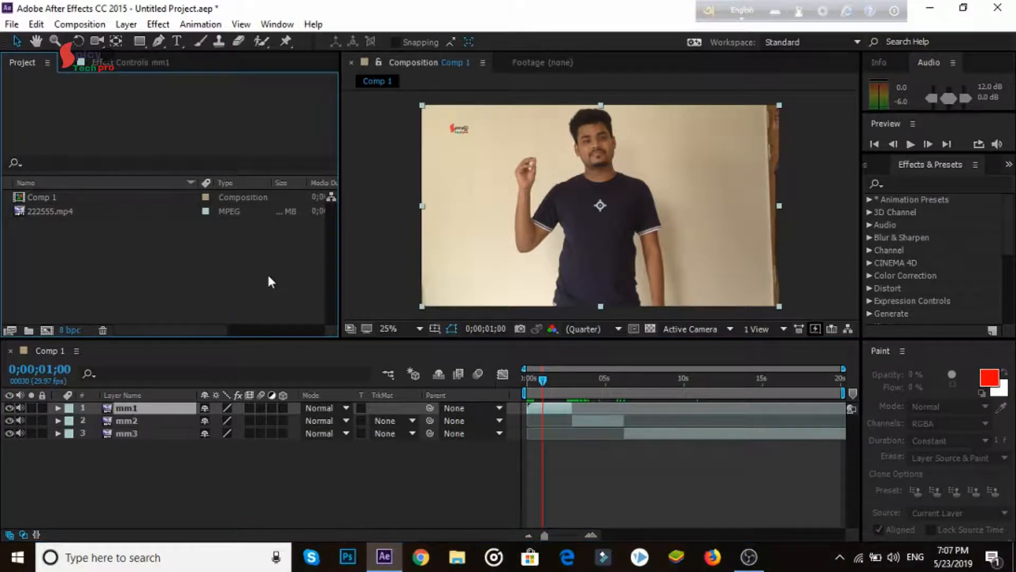
Step: Apply Freeze Frame to the mm2 layer at 0;00;02;28, the frame where the man snaps his fingers
click(583, 421)
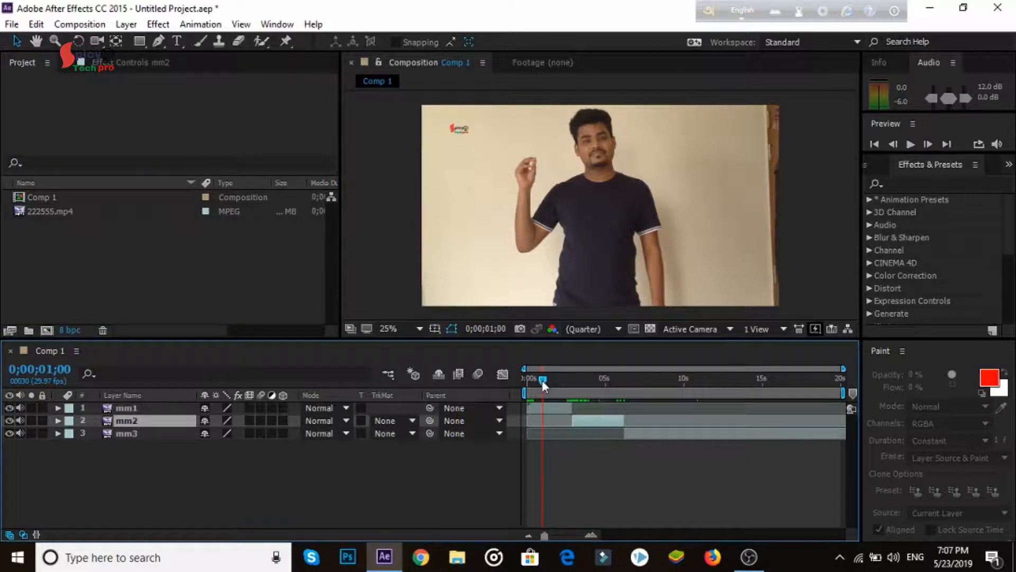
drag(542, 380, 573, 382)
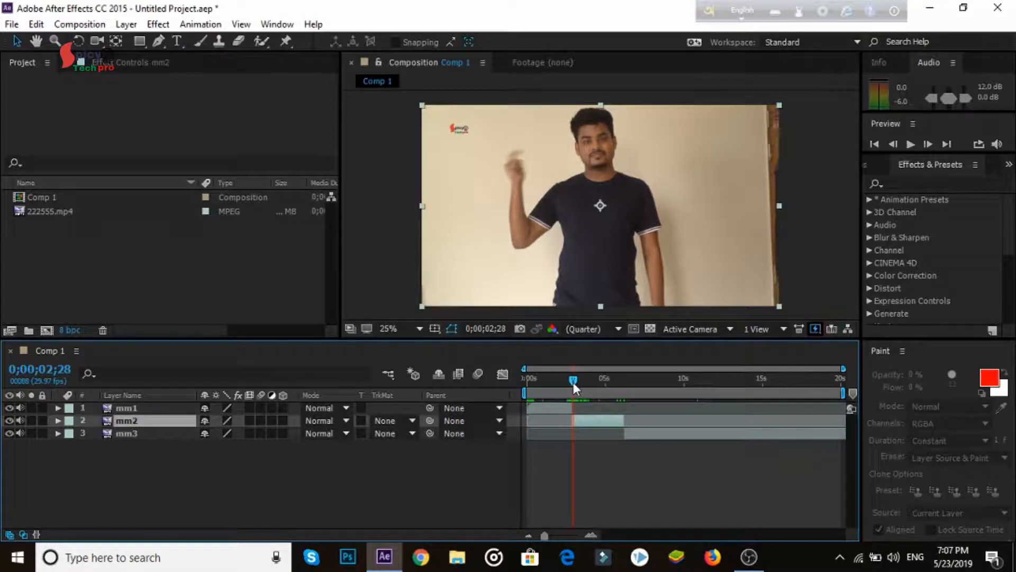
drag(573, 382, 573, 380)
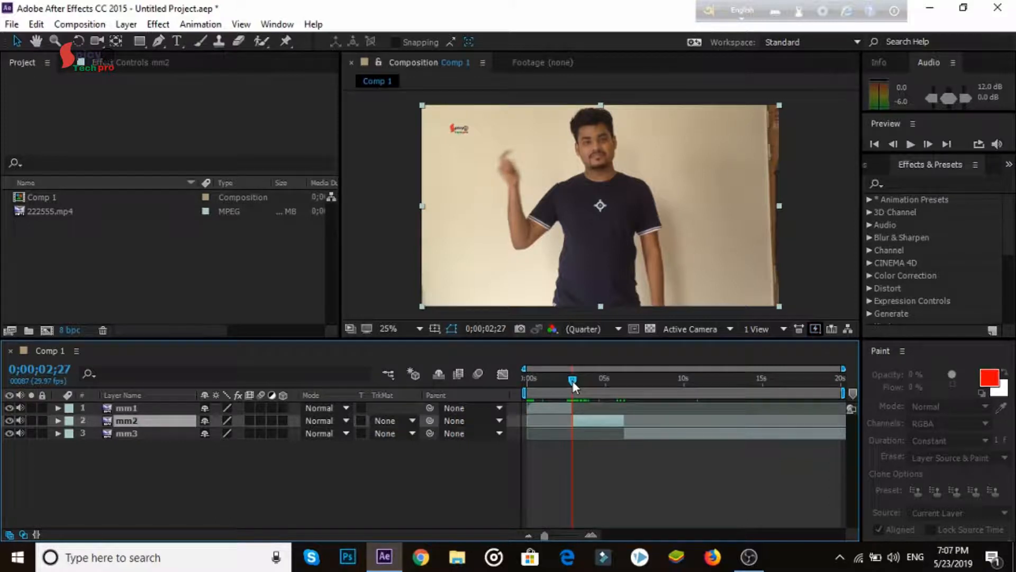
drag(573, 381, 574, 382)
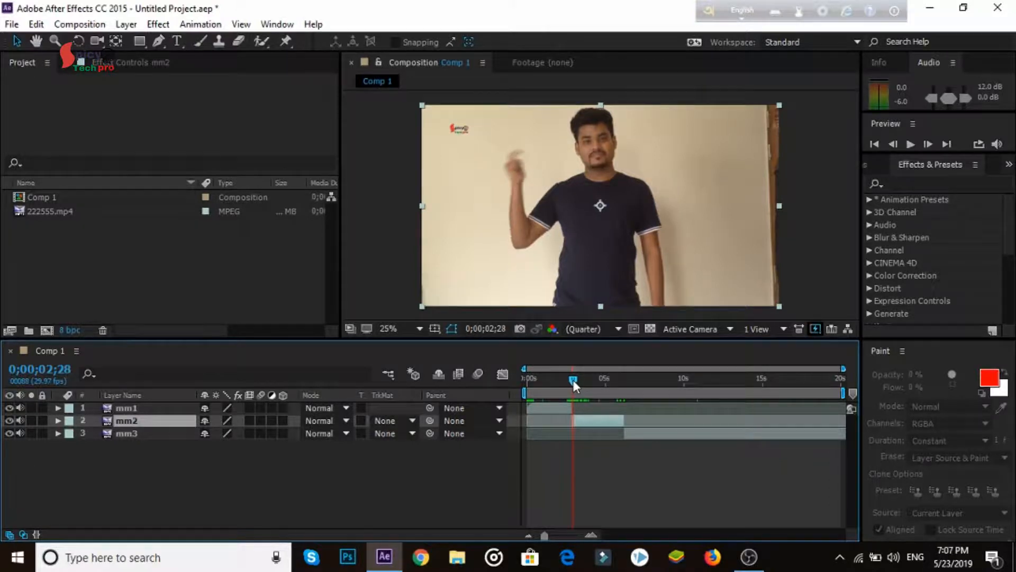
right_click(586, 420)
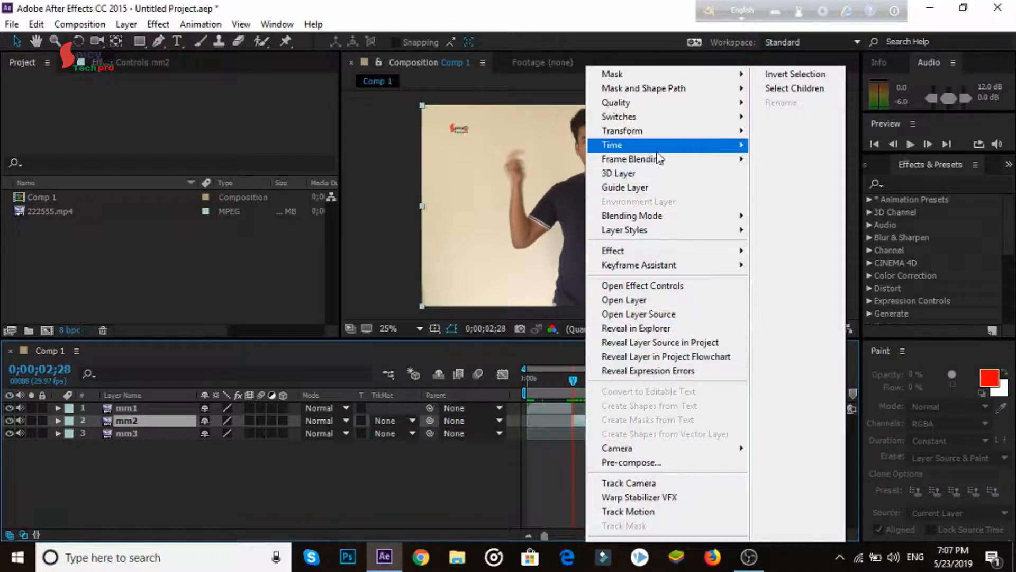
mouse_move(656, 152)
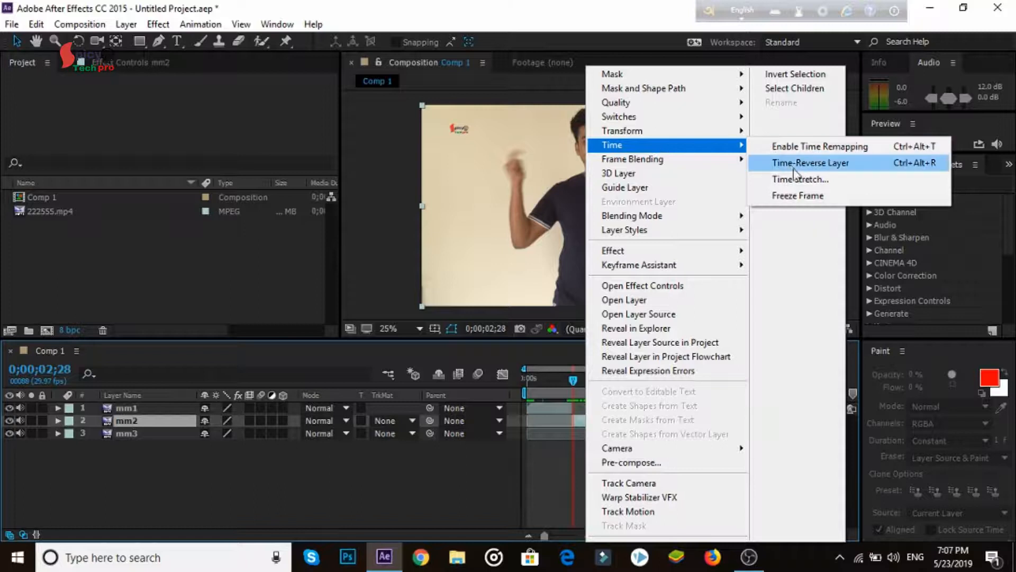
click(797, 196)
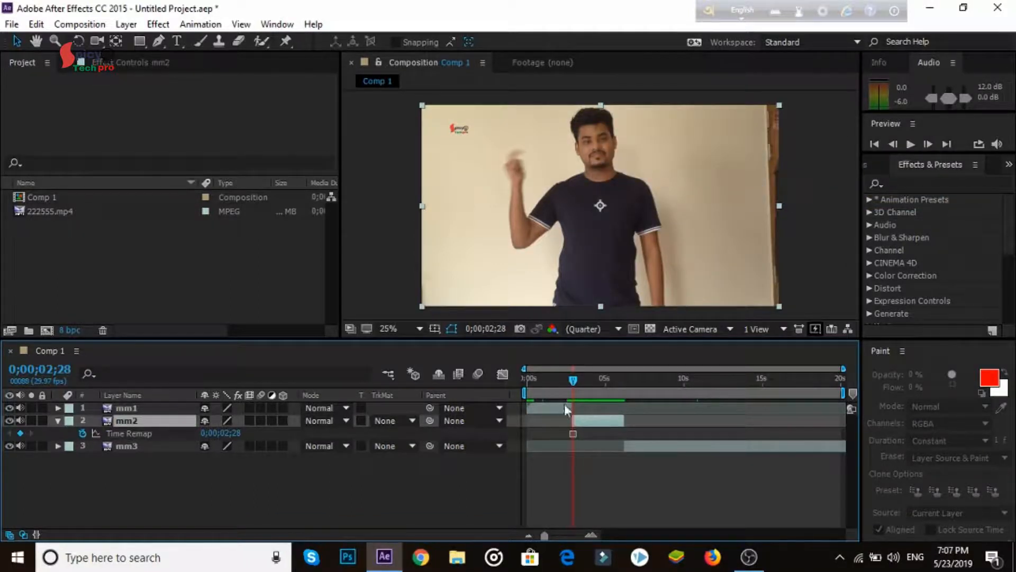
Step: Select mm2's Time Remap keyframe and set the current time to 0;00;03;08, inside the frozen clip
drag(576, 379, 556, 379)
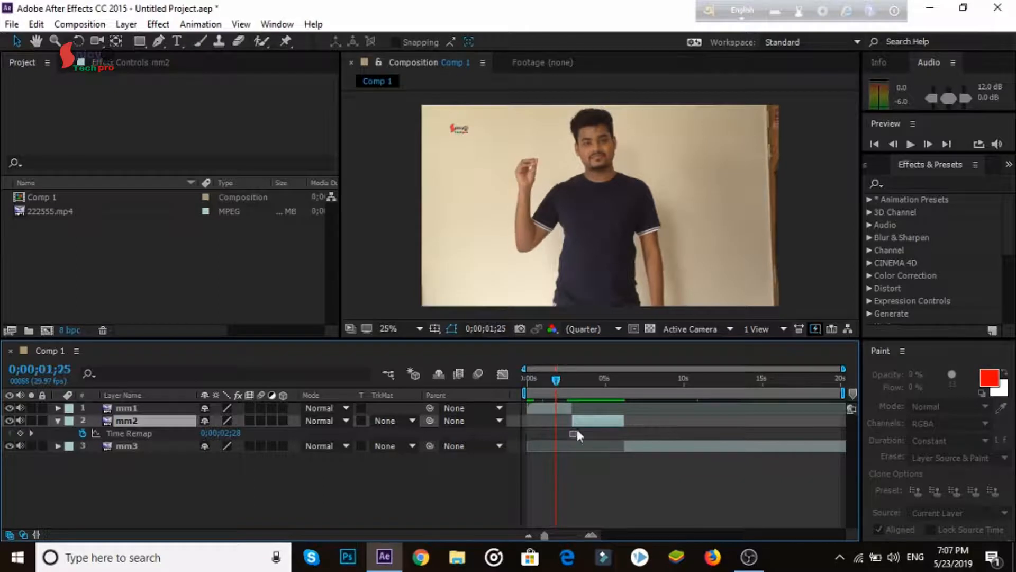
click(573, 433)
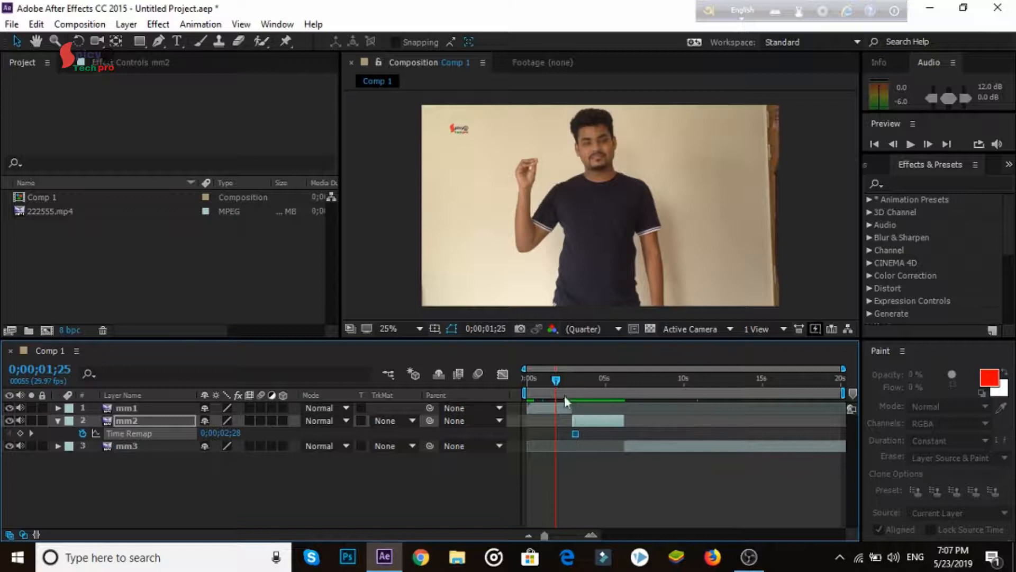
drag(556, 381, 573, 385)
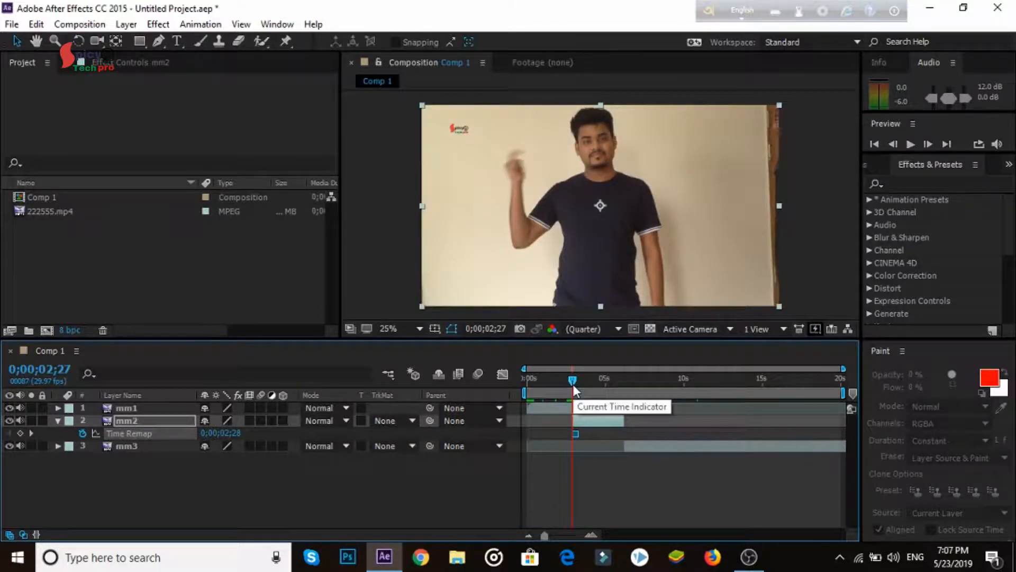
drag(573, 384, 579, 377)
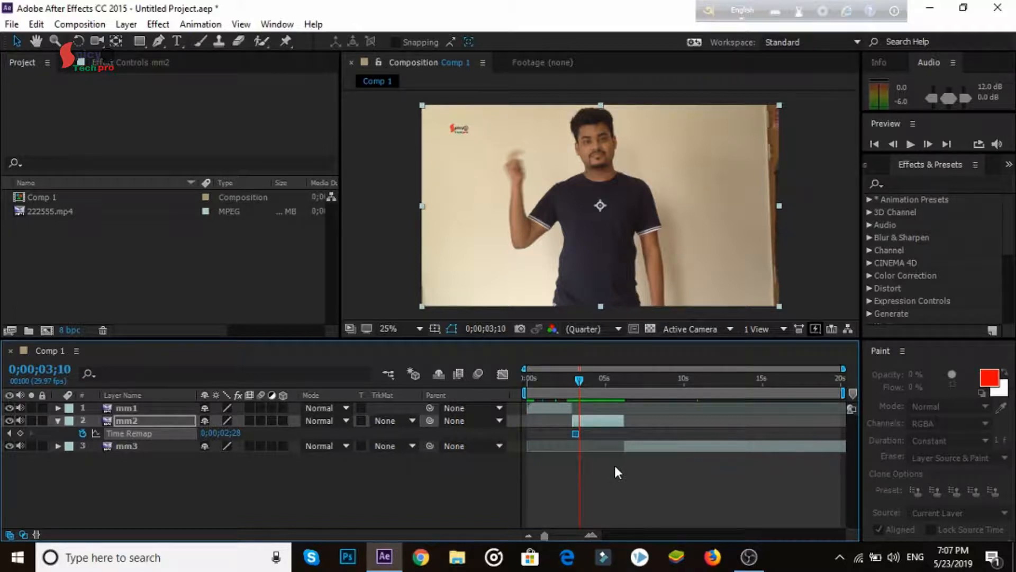
drag(578, 379, 577, 379)
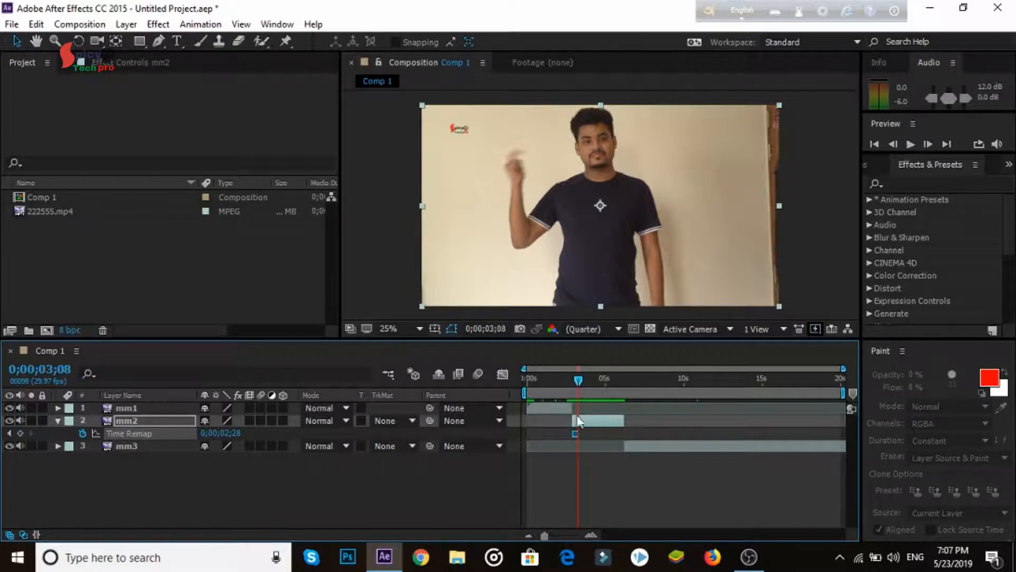
mouse_move(576, 435)
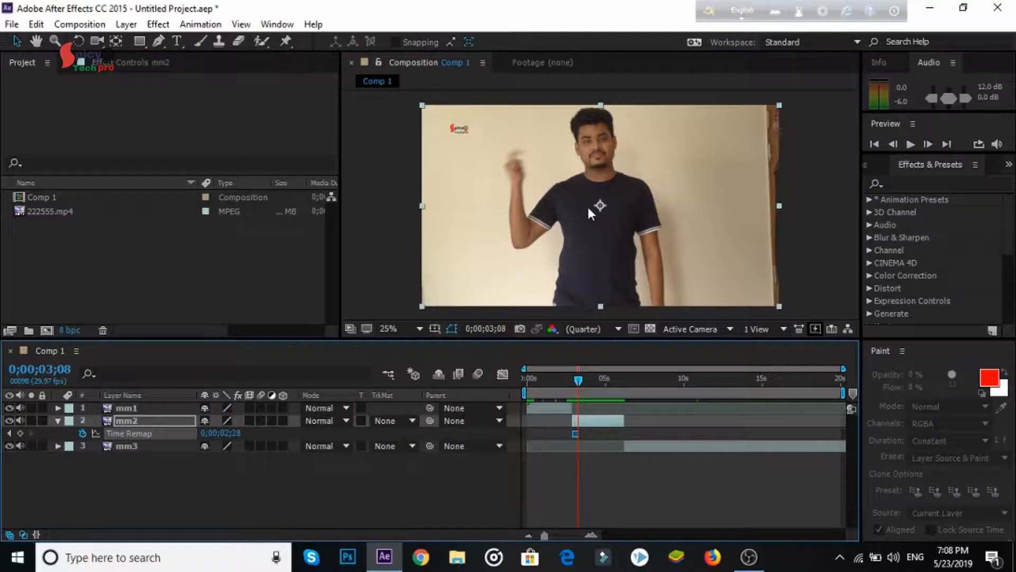
Step: Start a Pen tool mask on mm2 at the shirt's hem below the raised arm and trace up the waist
click(158, 42)
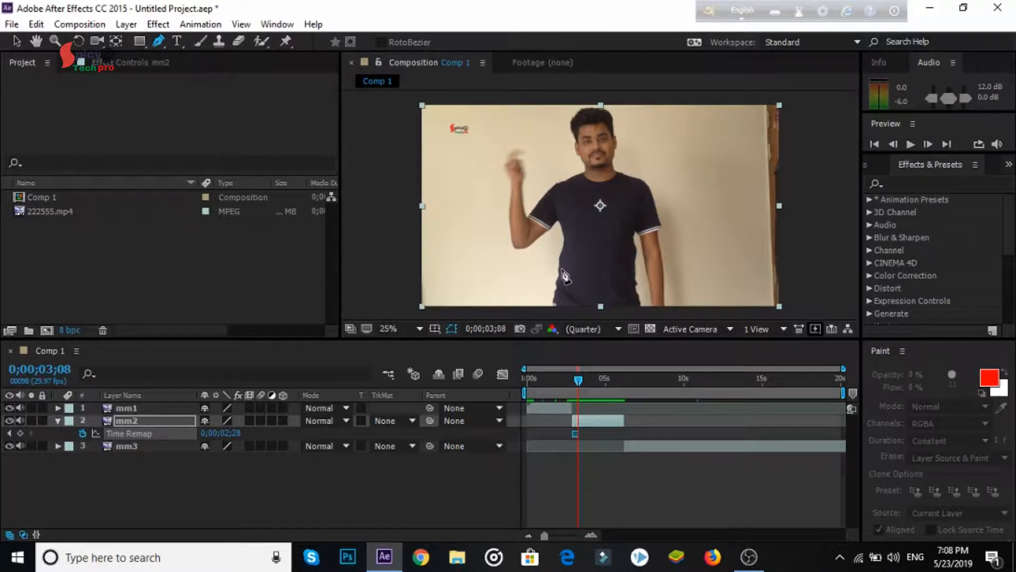
key(period)
key(period)
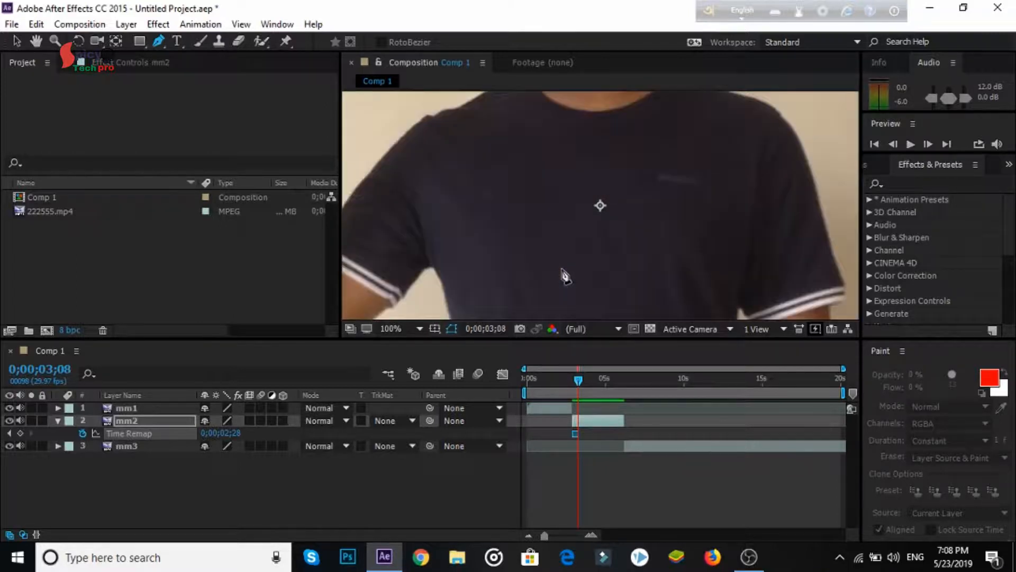
click(34, 41)
drag(532, 261, 595, 218)
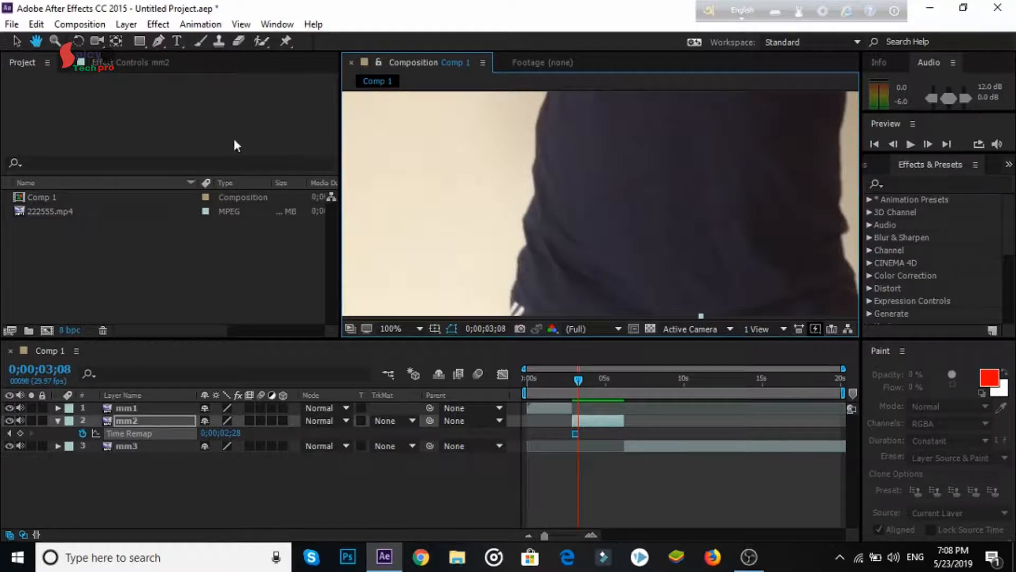
click(160, 42)
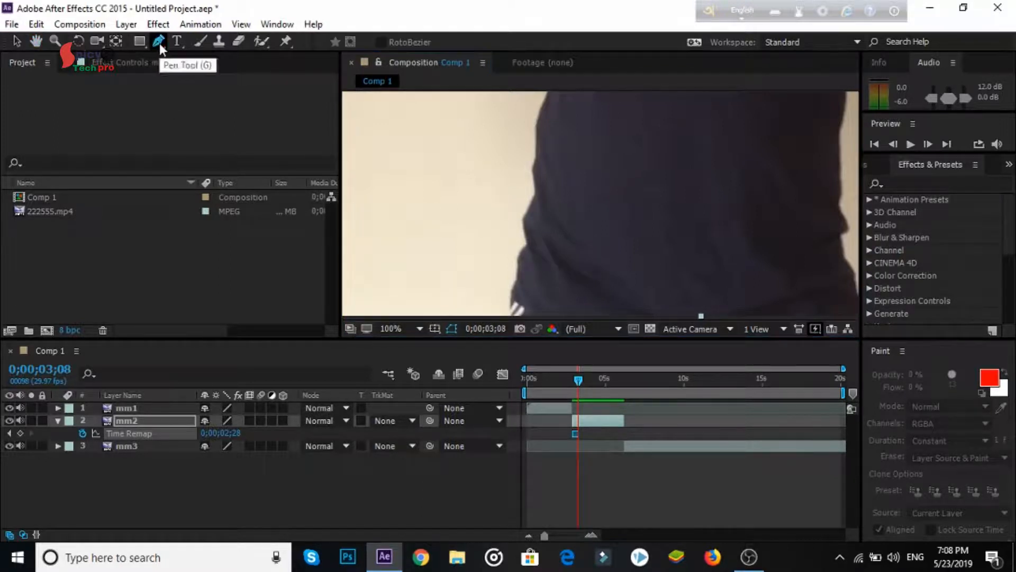
click(509, 314)
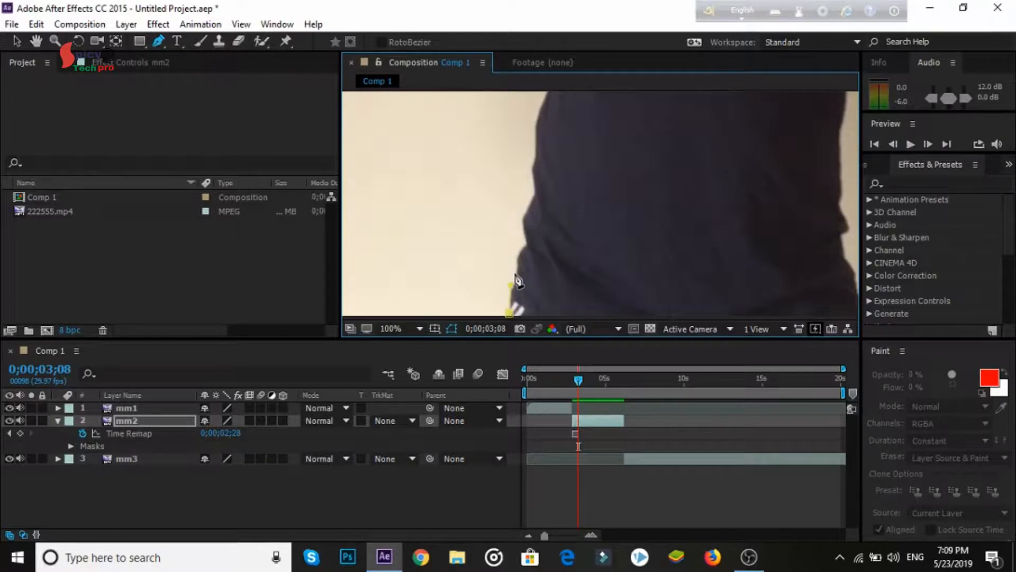
click(514, 262)
click(525, 246)
click(521, 222)
click(532, 193)
click(510, 314)
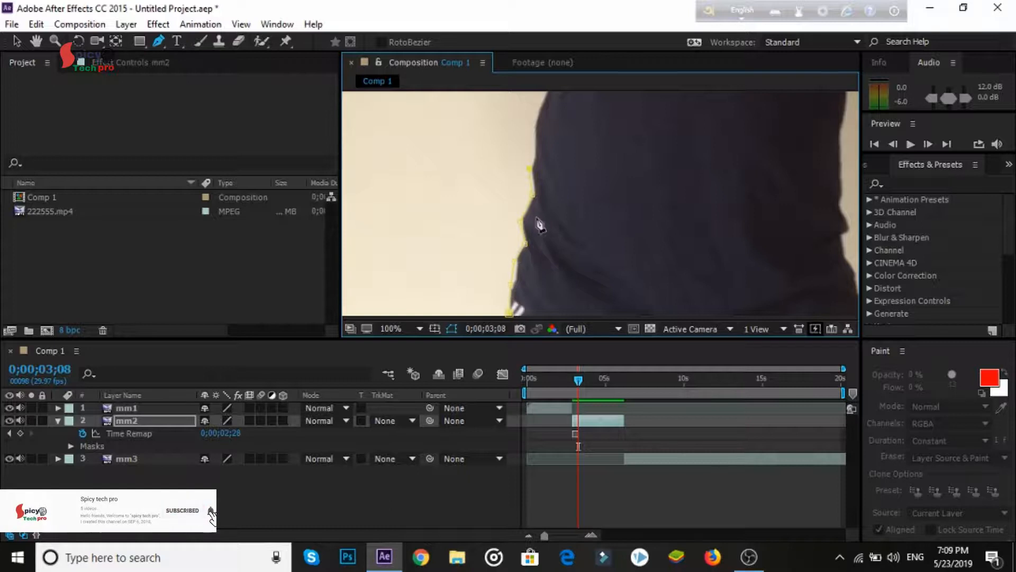
drag(530, 170, 531, 167)
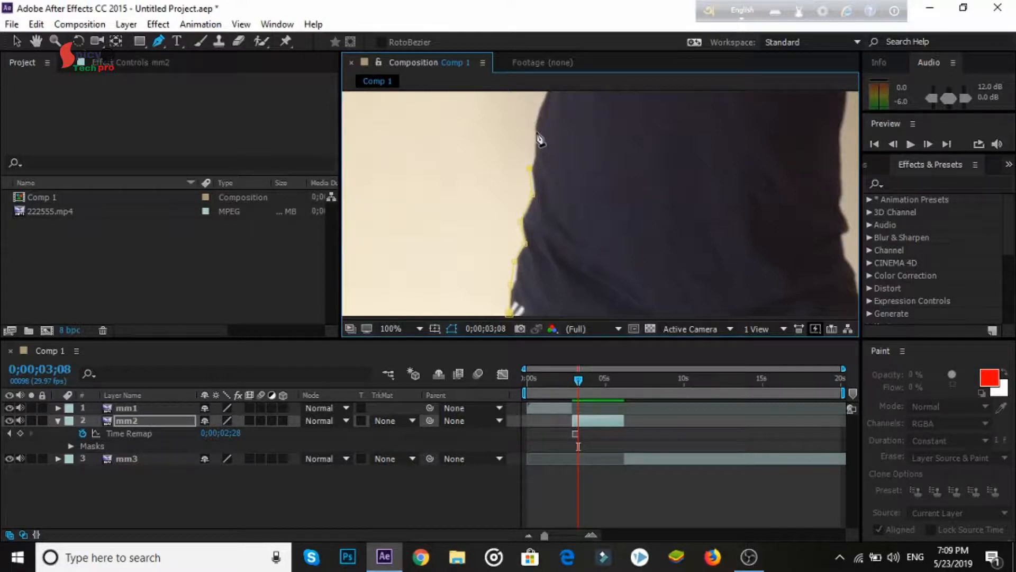
Step: Continue the mask up the side of the torso to the armpit of the raised arm
click(537, 153)
click(533, 122)
click(36, 41)
drag(598, 134, 589, 292)
click(160, 41)
click(538, 251)
click(546, 205)
click(537, 173)
click(528, 143)
click(519, 135)
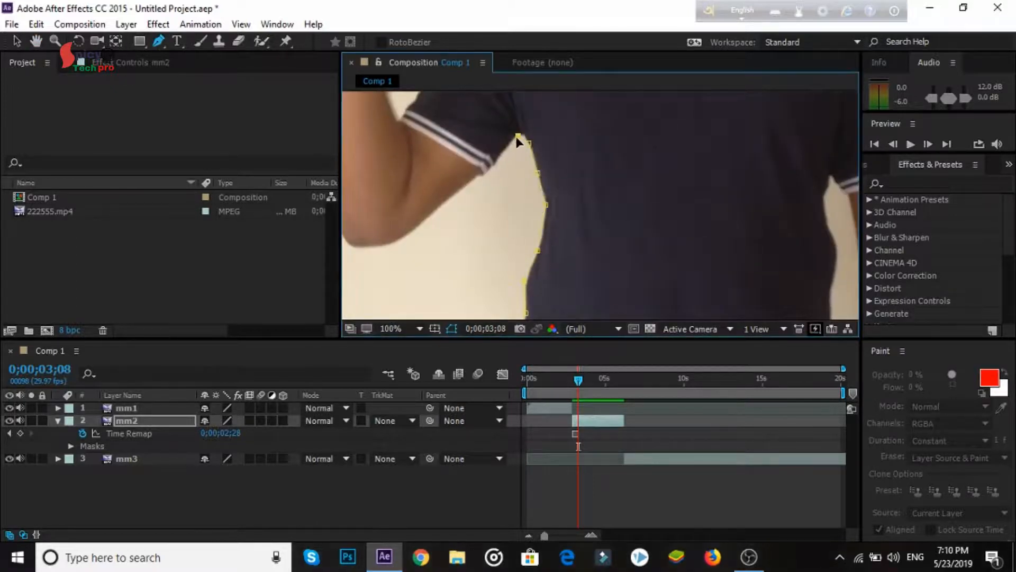
Step: Trace the mask along the underside of the raised upper arm and around the elbow
click(479, 176)
click(393, 243)
click(372, 246)
click(354, 247)
click(38, 43)
drag(414, 182, 560, 200)
click(159, 42)
click(489, 254)
click(481, 236)
Step: Extend the mask up the outer edge of the raised forearm to the hand
click(476, 196)
click(472, 156)
click(473, 115)
key(space)
drag(619, 142, 622, 301)
click(481, 205)
click(482, 157)
click(471, 130)
click(462, 111)
Step: Outline the raised hand and its blurred fingers with closely spaced mask points, ending at the inner side of the hand
click(36, 42)
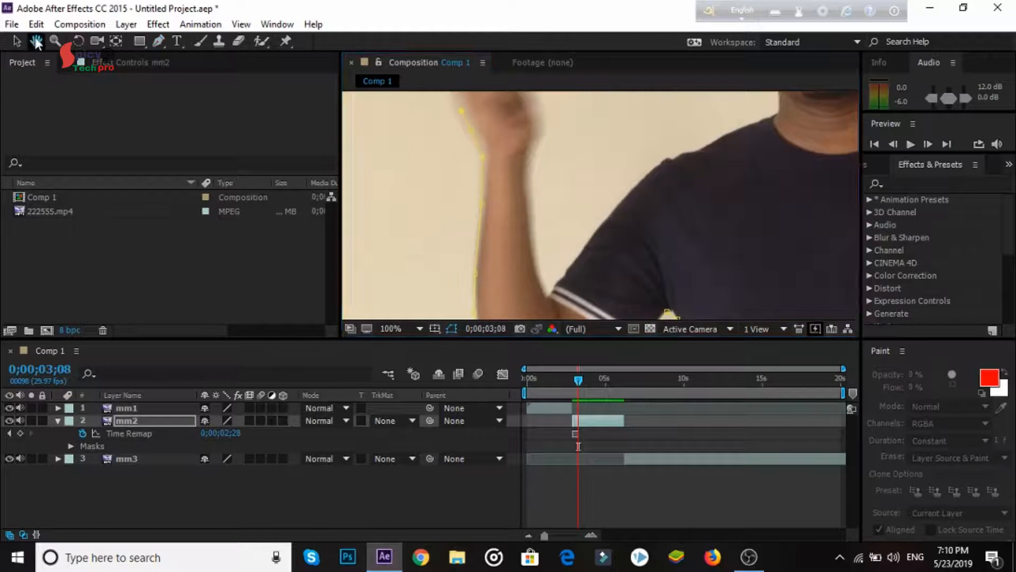
drag(531, 111, 552, 206)
click(160, 42)
click(479, 181)
click(480, 172)
click(499, 164)
click(496, 147)
click(496, 135)
click(500, 126)
click(512, 121)
click(524, 118)
click(533, 118)
click(552, 119)
click(566, 132)
click(538, 140)
click(531, 148)
click(531, 156)
click(552, 156)
Step: Trace the mask down the inner forearm to the sleeve and up along the sleeve and shoulder
click(36, 42)
drag(614, 258, 522, 161)
click(158, 42)
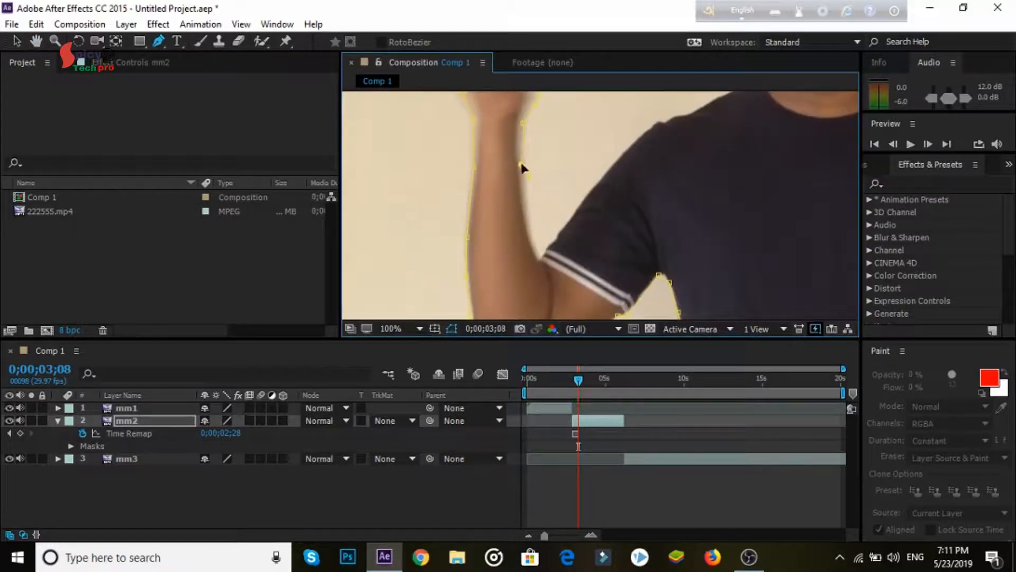
click(531, 238)
click(539, 256)
click(557, 233)
click(651, 124)
click(606, 171)
click(712, 99)
Step: Continue the mask from the shoulder up the neck and jaw and along the ear
drag(712, 99, 608, 232)
click(589, 156)
click(583, 157)
click(576, 150)
click(572, 140)
click(571, 112)
click(570, 102)
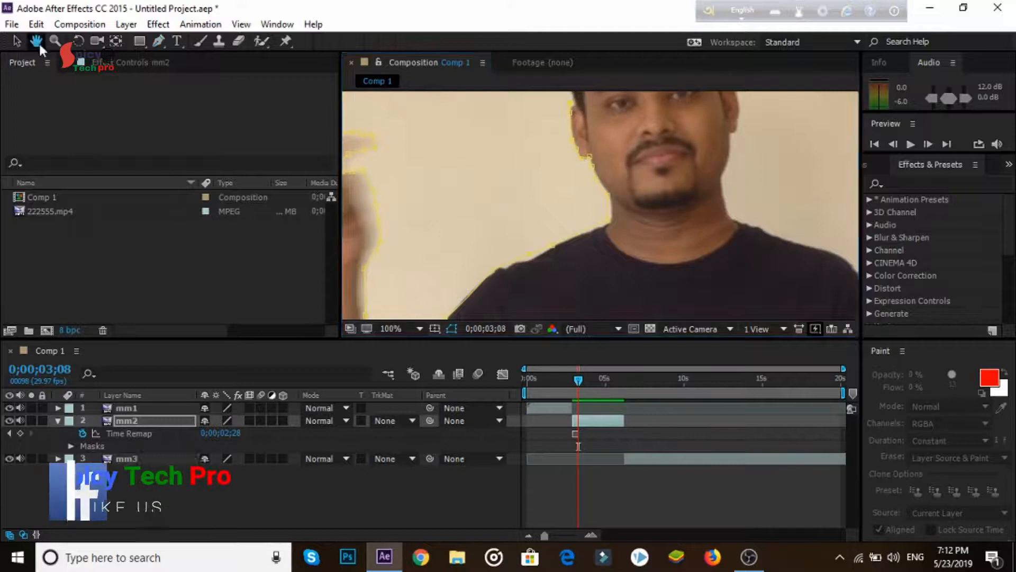
Step: Trace the mask from the ear up the side of the head along the hair
click(36, 42)
drag(593, 133, 599, 275)
click(158, 42)
click(576, 233)
click(571, 219)
click(563, 205)
click(558, 169)
click(563, 150)
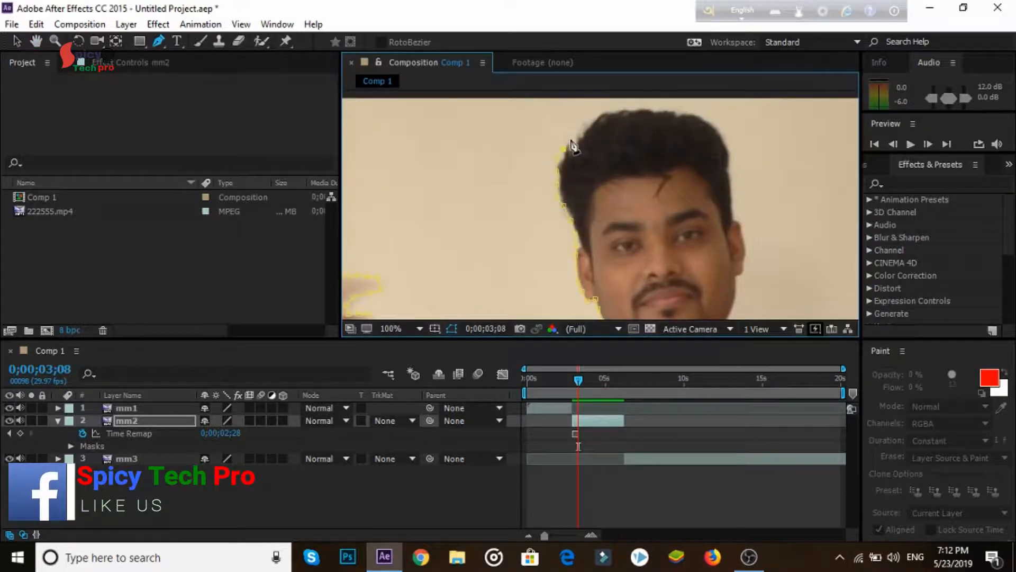
Step: Outline the top of the hair with the mask, from one side of the head to the other
click(582, 130)
click(612, 112)
click(659, 109)
click(691, 112)
click(717, 127)
click(730, 164)
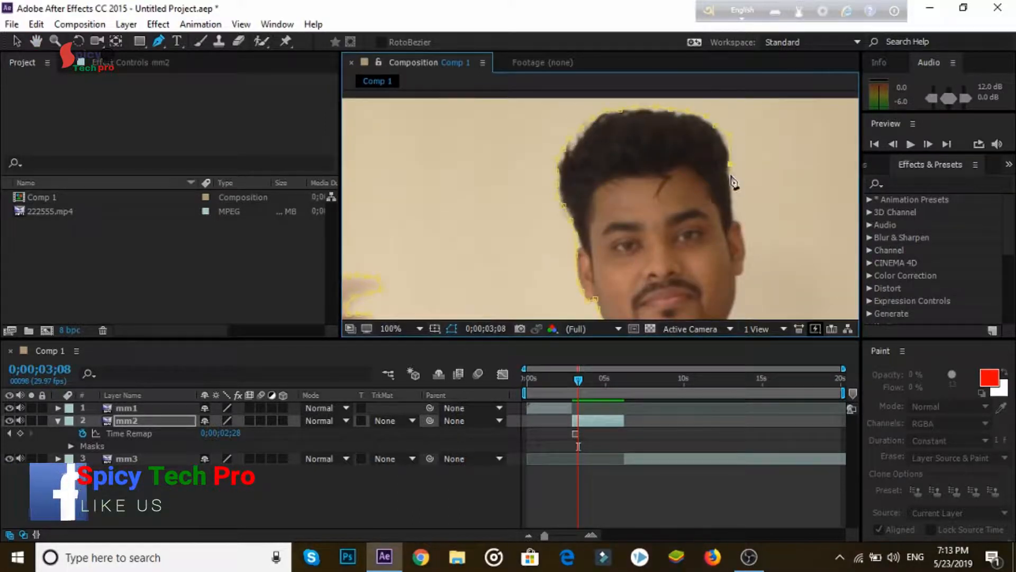
Step: Continue the mask down past the second ear and cheek to the base of the neck
click(733, 216)
click(745, 250)
click(736, 290)
key(h)
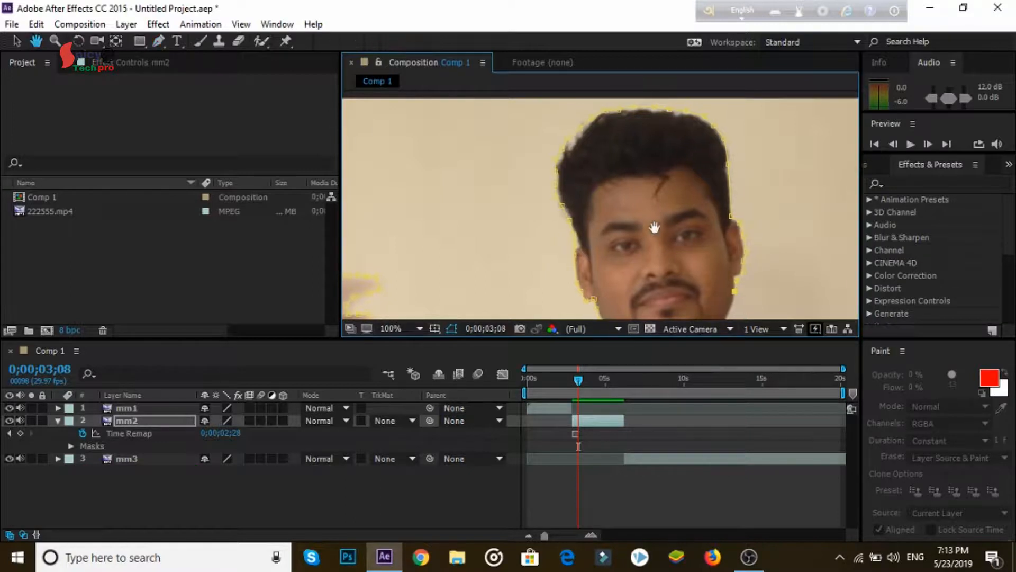
drag(655, 228, 547, 111)
key(g)
click(624, 236)
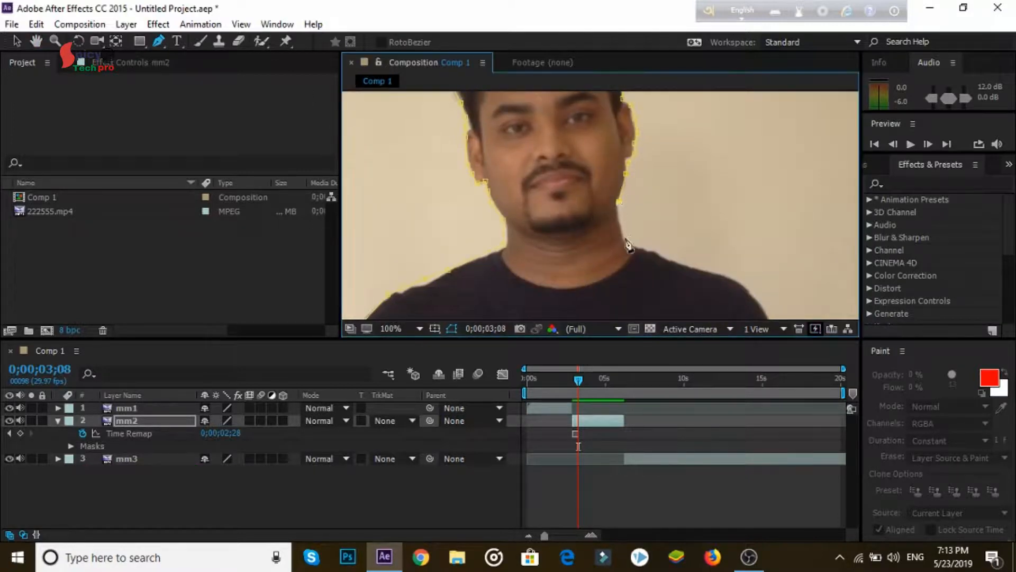
Step: Trace the mask from the neck along the shoulder of the lowered arm
click(636, 247)
click(674, 258)
click(698, 268)
click(720, 273)
click(733, 277)
click(753, 292)
click(763, 304)
click(769, 314)
Step: Trace the mask down the sleeve of the lowered arm and around its striped cuff
click(36, 41)
drag(615, 306, 428, 117)
click(159, 42)
click(594, 159)
click(601, 187)
click(616, 252)
click(626, 277)
click(630, 288)
click(624, 298)
click(614, 301)
Step: Continue the mask from the cuff down the outer edge of the lowered arm
click(36, 41)
drag(614, 304, 569, 133)
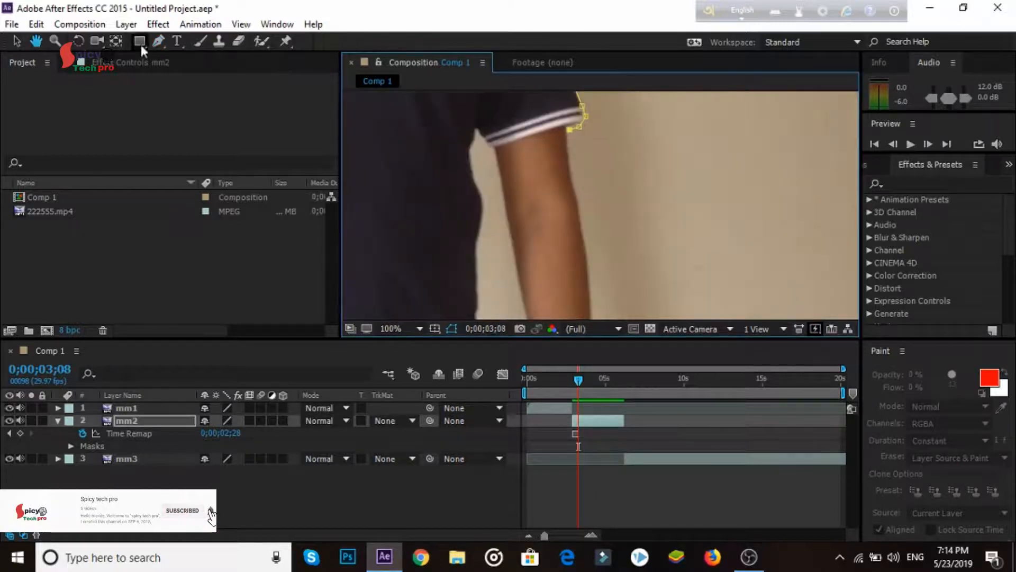
click(159, 41)
click(576, 184)
click(584, 226)
click(591, 285)
click(591, 313)
Step: Extend the mask along the rest of the lowered forearm to the bottom edge of the video frame
click(36, 41)
drag(582, 286, 504, 174)
click(158, 42)
click(514, 294)
click(514, 311)
click(36, 41)
drag(478, 260, 514, 232)
click(158, 41)
click(551, 288)
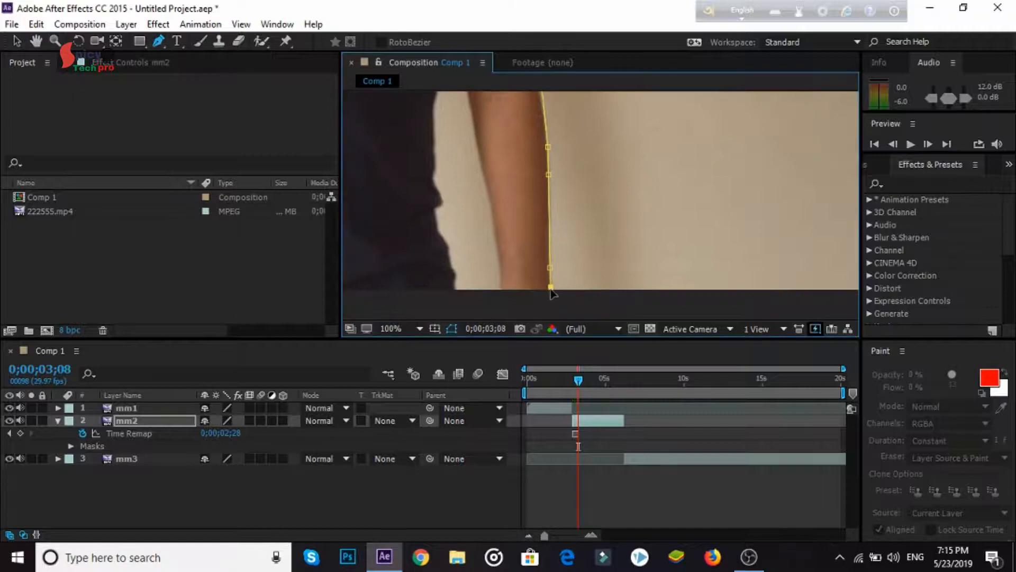
Step: Extend the mask across the lowered arm at the bottom frame edge and up the inner edge of the forearm
click(36, 41)
drag(398, 227, 660, 211)
click(159, 42)
click(766, 274)
click(752, 193)
click(734, 104)
Step: Continue the mask up to the armpit below the lowered arm's sleeve and down the upper side of the shirt
click(36, 41)
drag(588, 119, 539, 276)
click(159, 41)
click(666, 151)
click(648, 133)
click(642, 153)
click(651, 189)
click(654, 217)
click(649, 245)
click(650, 300)
Step: Trace the mask down the lower side of the shirt, beside the lowered arm, to the bottom frame edge
click(36, 41)
drag(572, 281, 551, 108)
click(159, 41)
click(626, 146)
click(637, 171)
click(629, 179)
click(634, 200)
click(645, 217)
click(644, 233)
click(649, 254)
Step: Close the mask along the bottom of the shirt at its starting point
click(36, 41)
drag(572, 186, 697, 173)
click(158, 41)
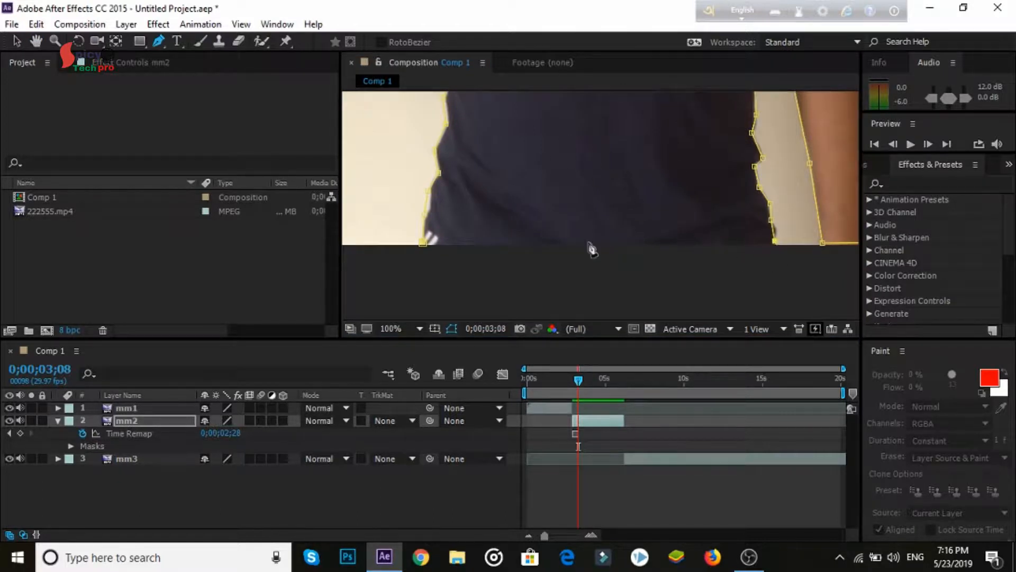
click(423, 244)
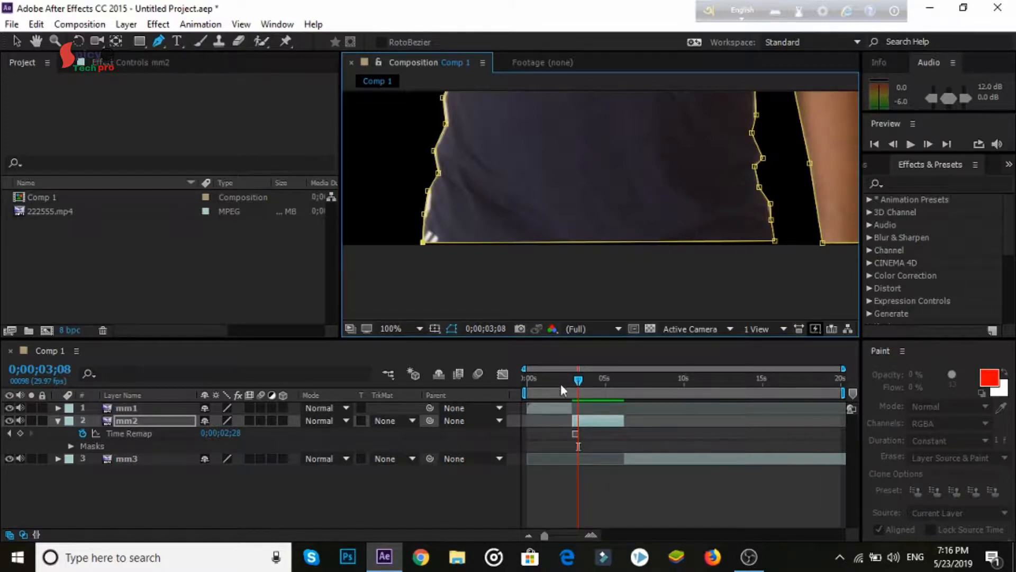
Step: Shift the mm3 clip earlier in the timeline so it starts together with the mm2 clip
drag(577, 382, 572, 382)
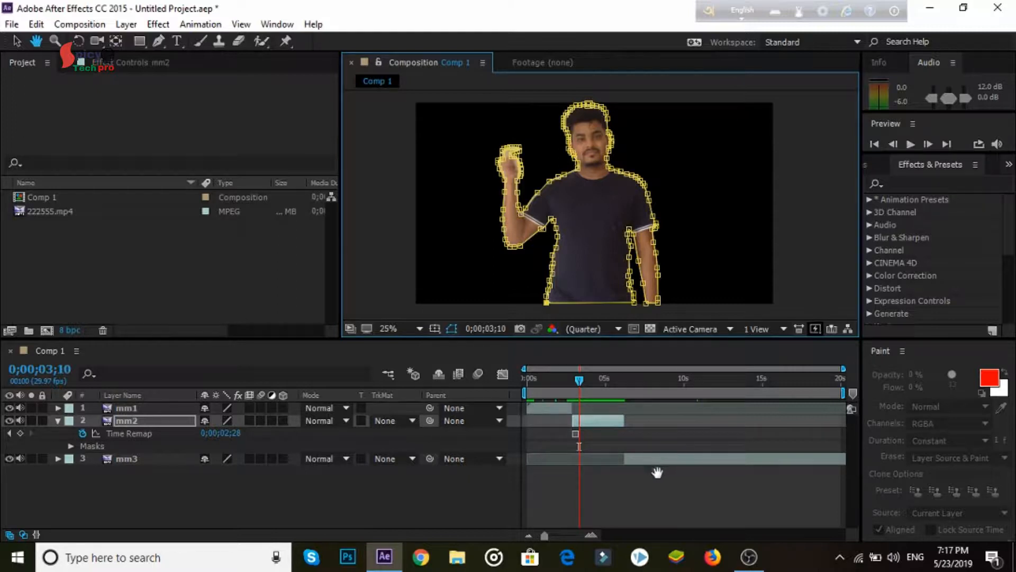
click(15, 40)
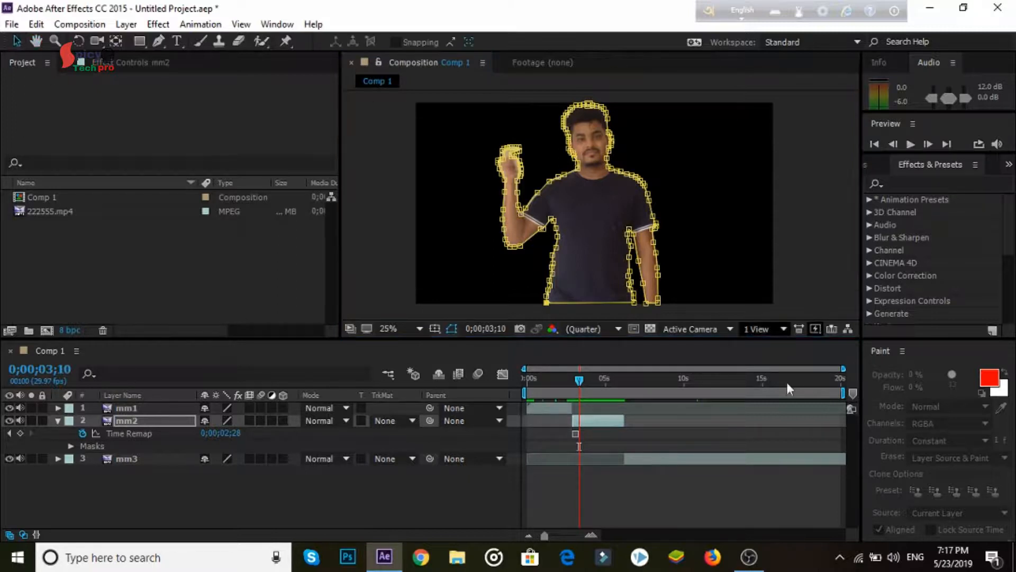
click(636, 459)
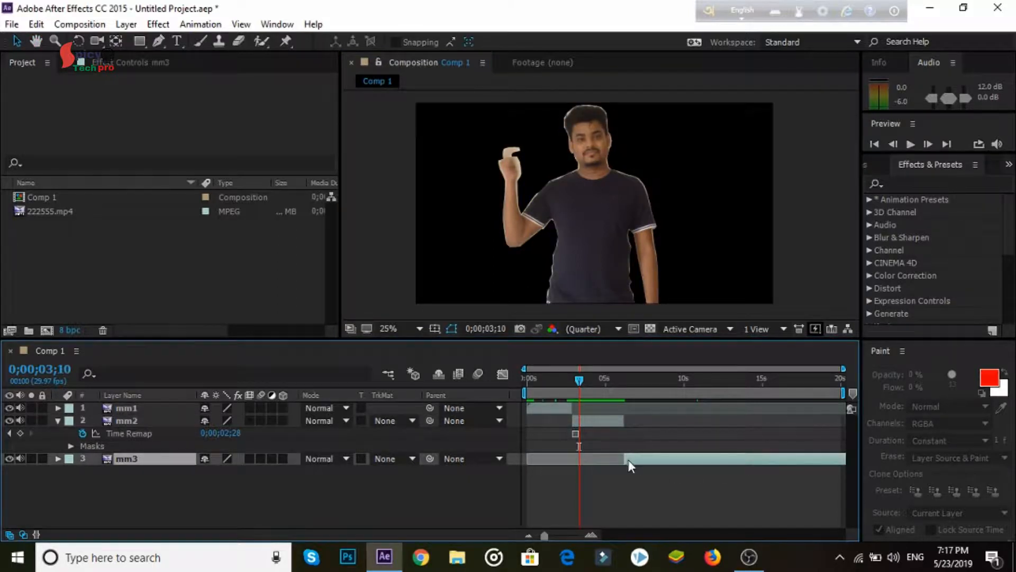
drag(644, 459, 589, 460)
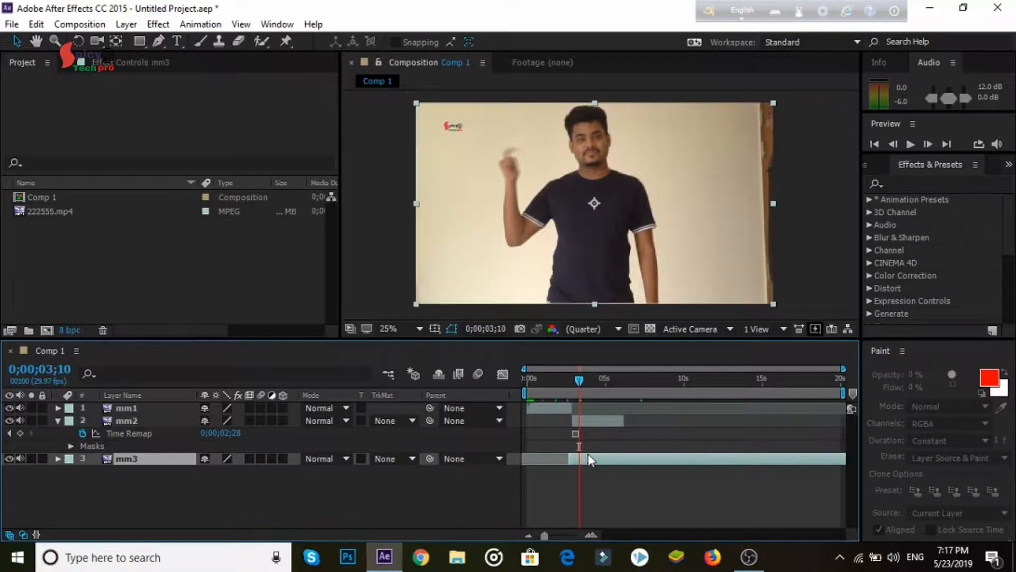
drag(590, 453, 596, 452)
drag(579, 378, 574, 379)
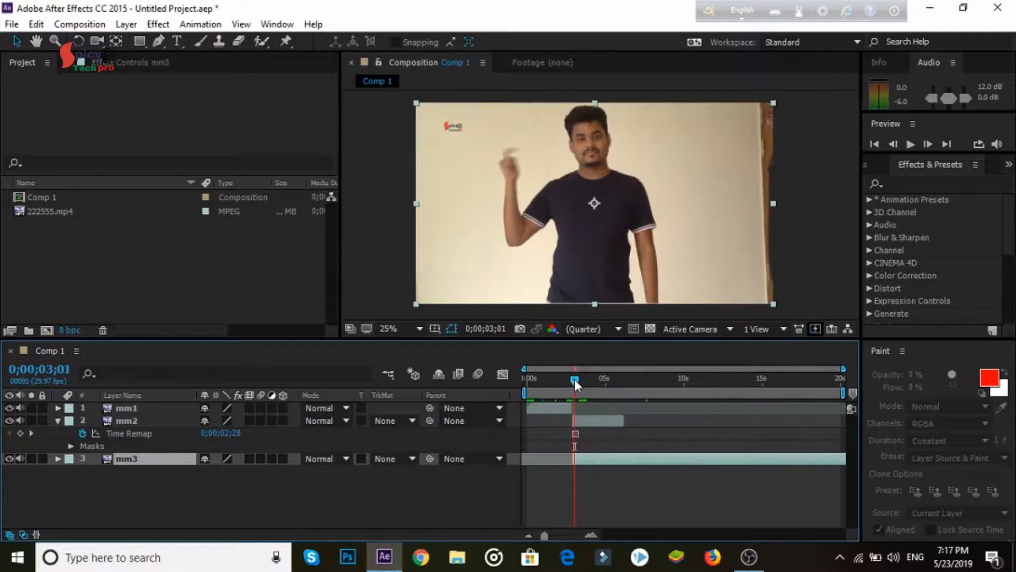
click(574, 379)
click(95, 445)
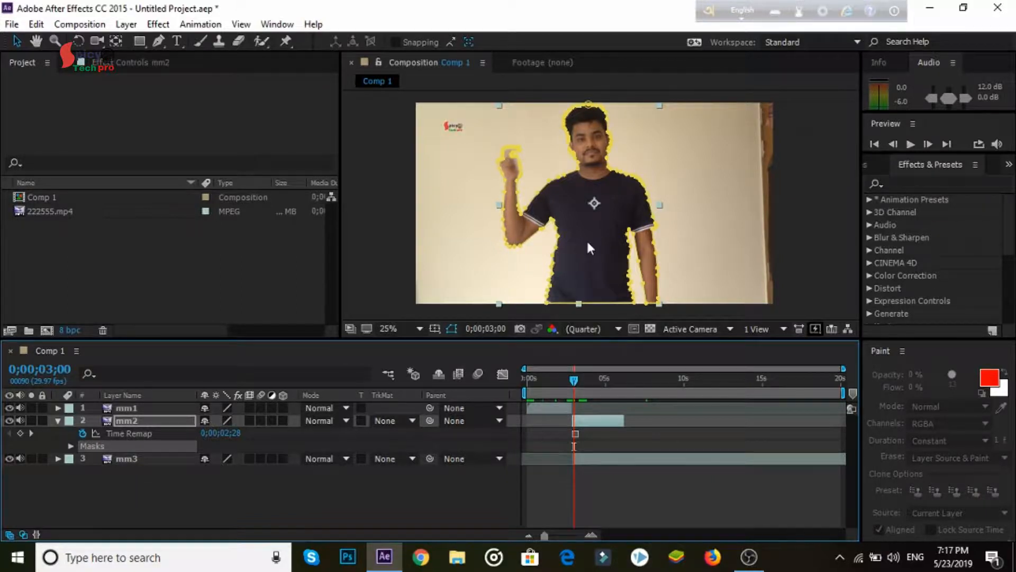
click(927, 168)
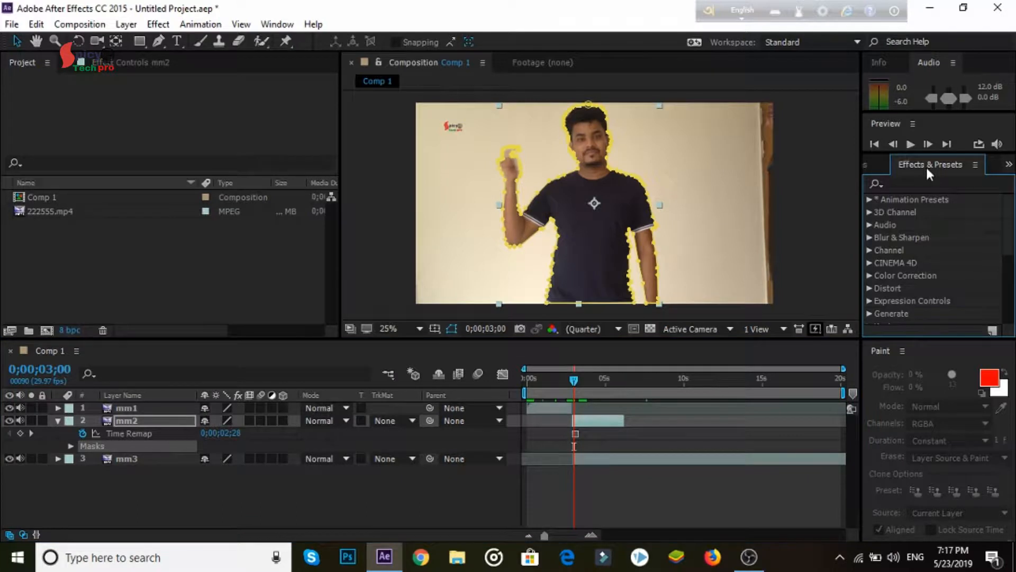
click(1009, 165)
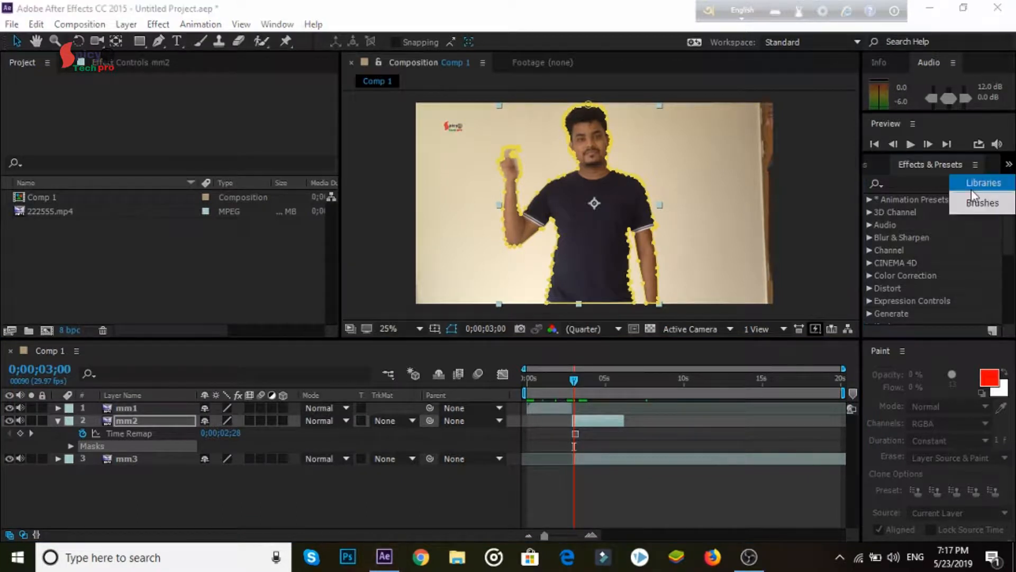
click(982, 201)
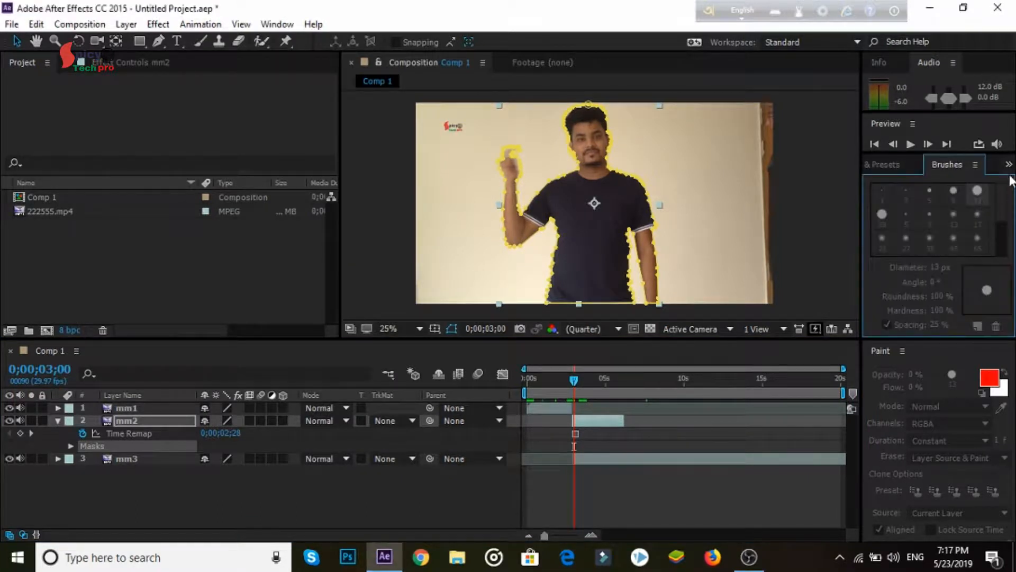
click(1009, 165)
click(964, 199)
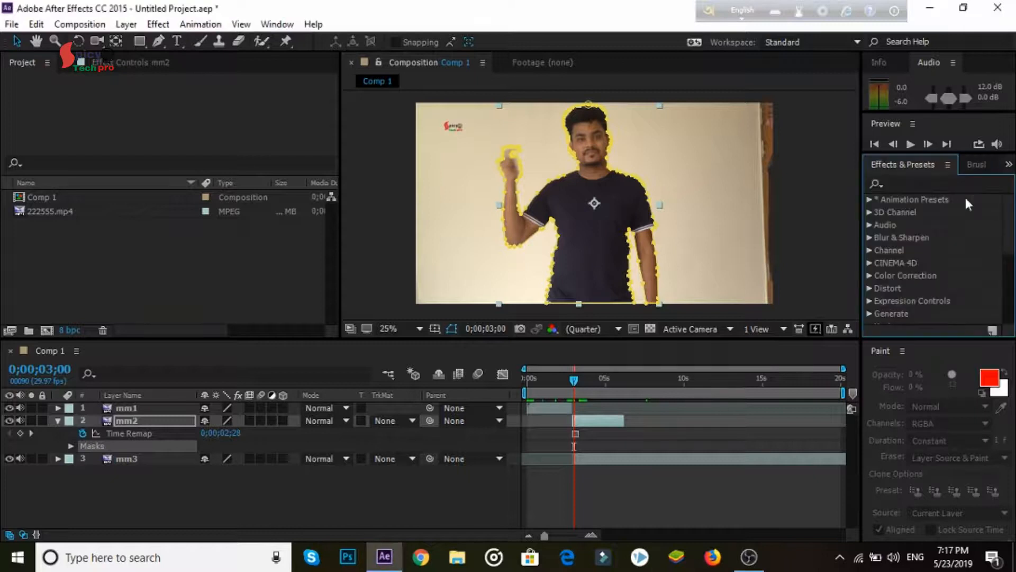
Step: Search the effects for "cc sc" and apply CC Scatterize to the mm2 layer
click(912, 184)
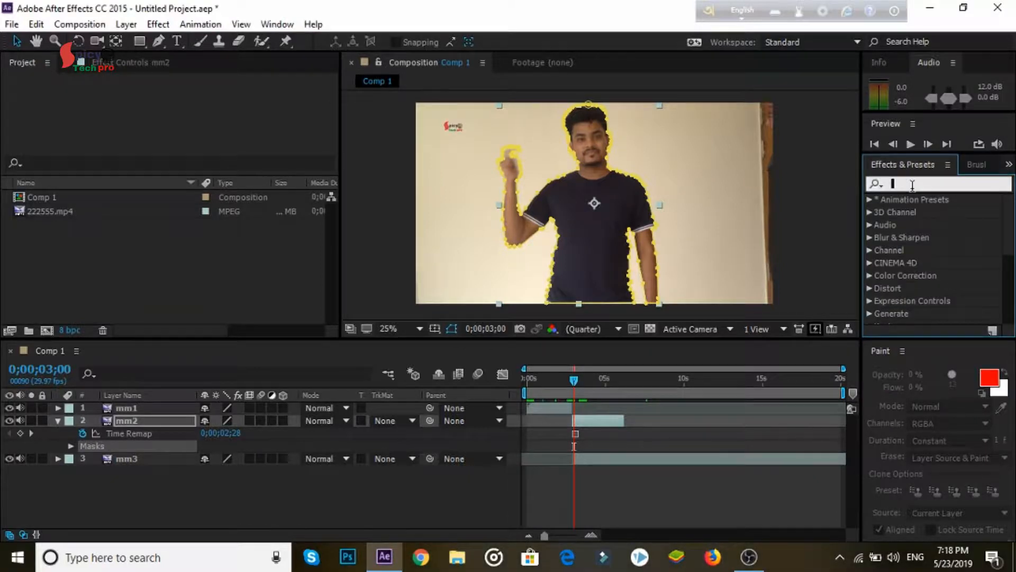
text(cc)
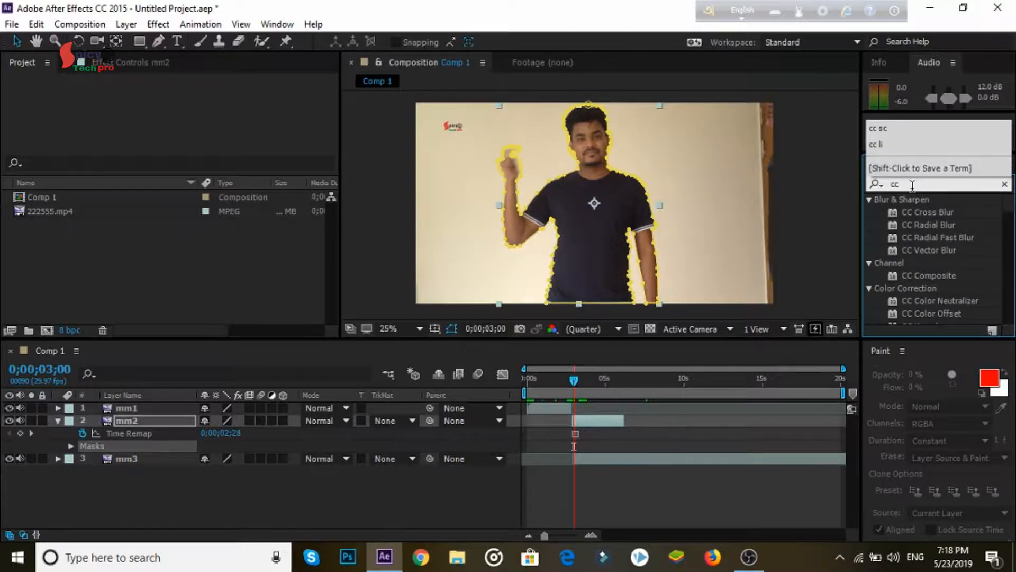
text( s)
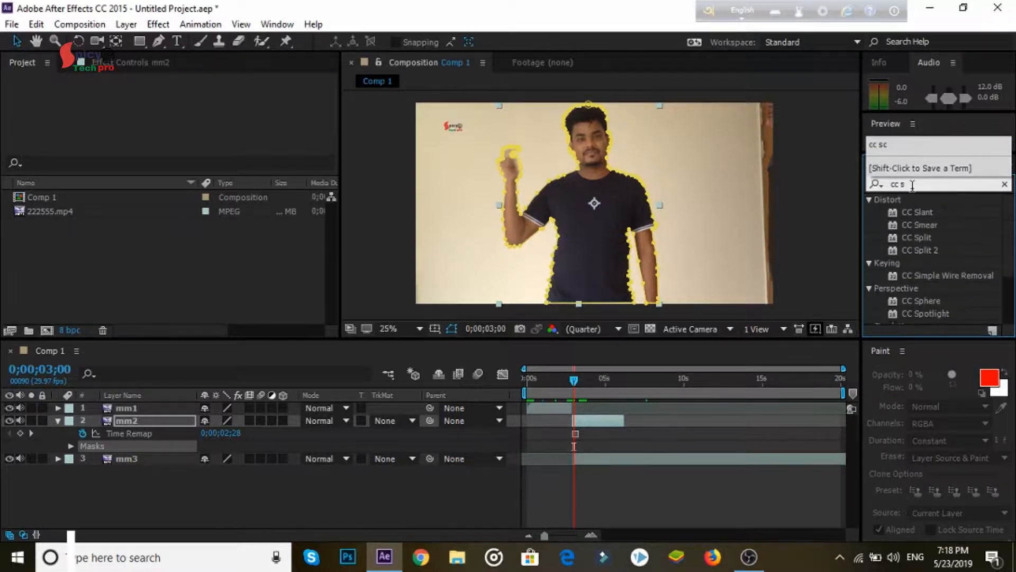
text(c)
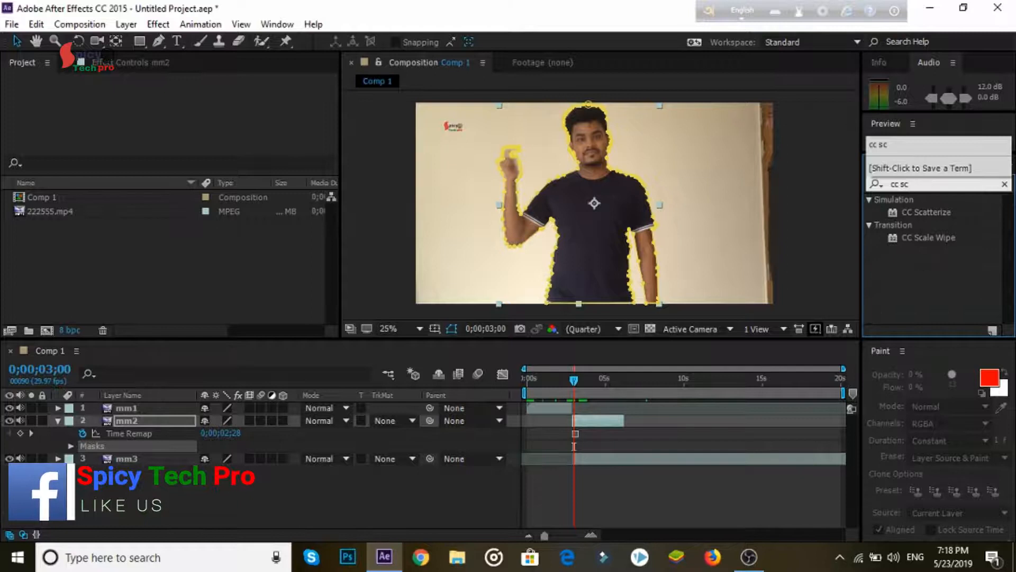
click(925, 212)
drag(929, 210, 156, 421)
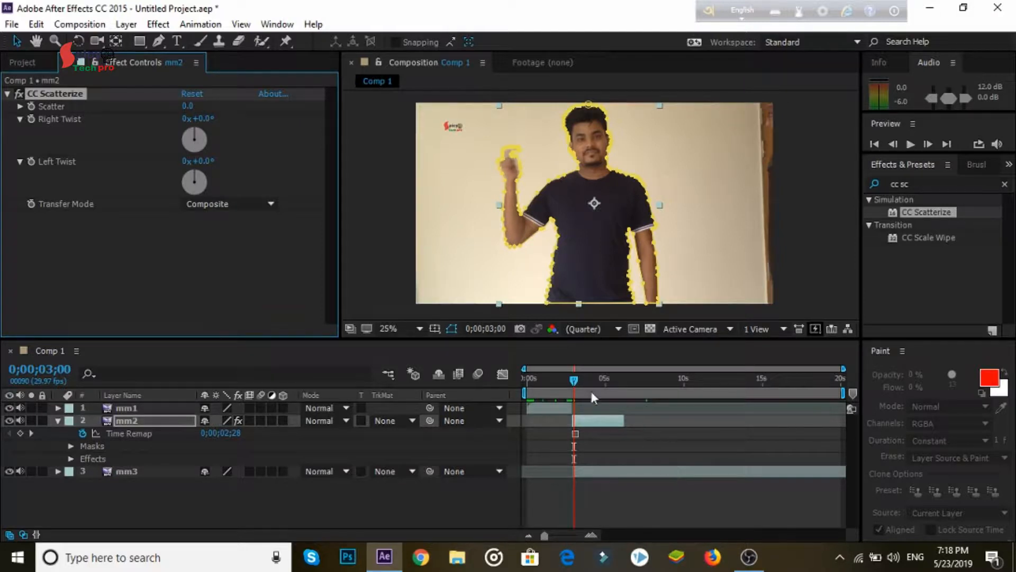
Step: Expand mm2's CC Scatterize properties in the timeline and enlarge the timeline area to show them all
drag(574, 379, 580, 377)
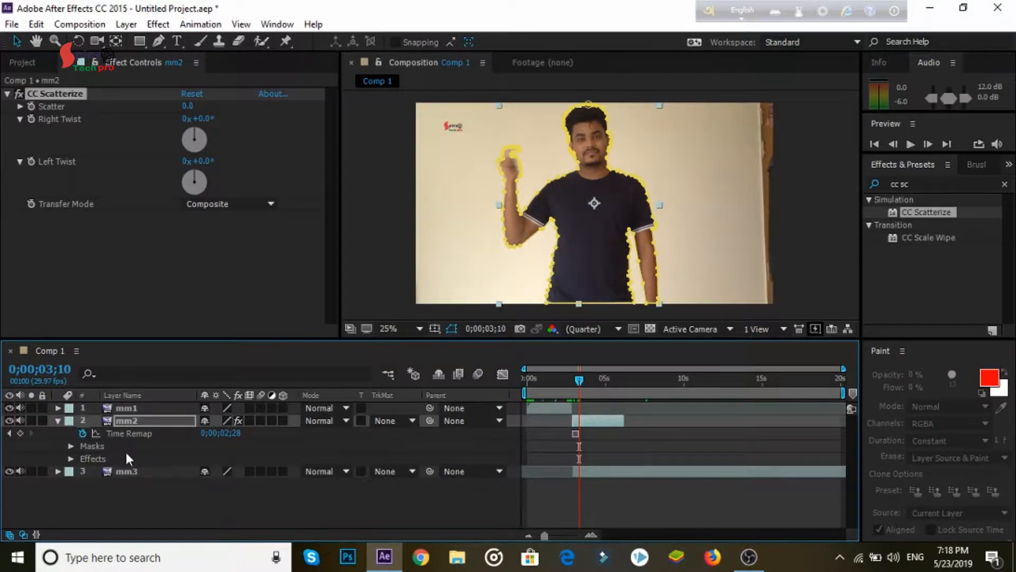
click(70, 459)
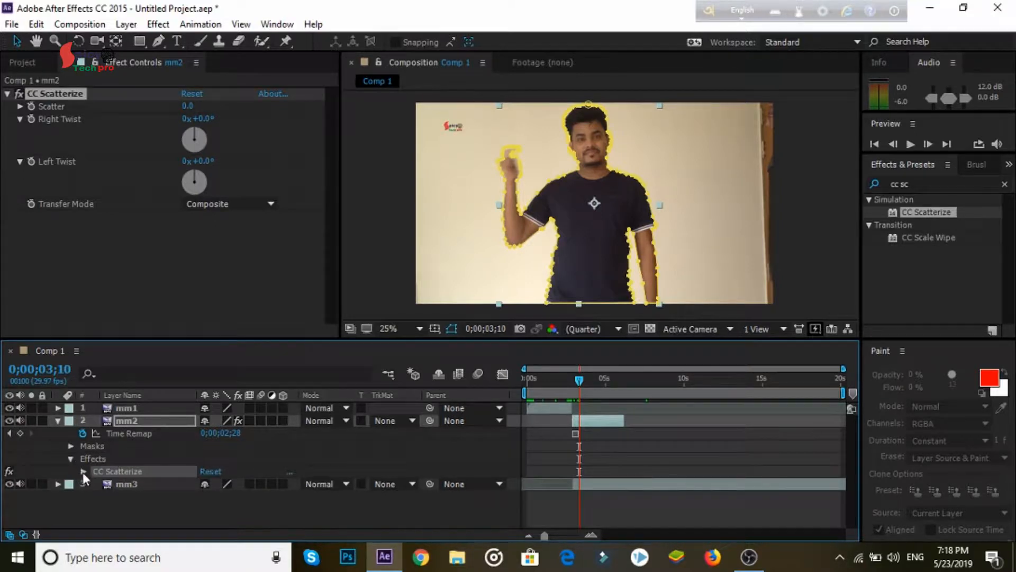
click(83, 471)
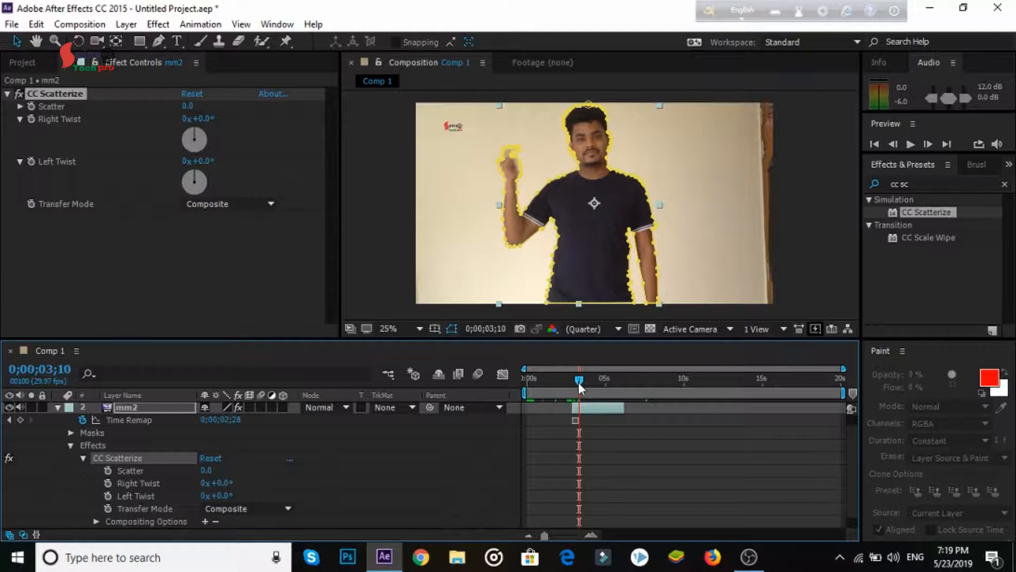
drag(579, 382, 577, 383)
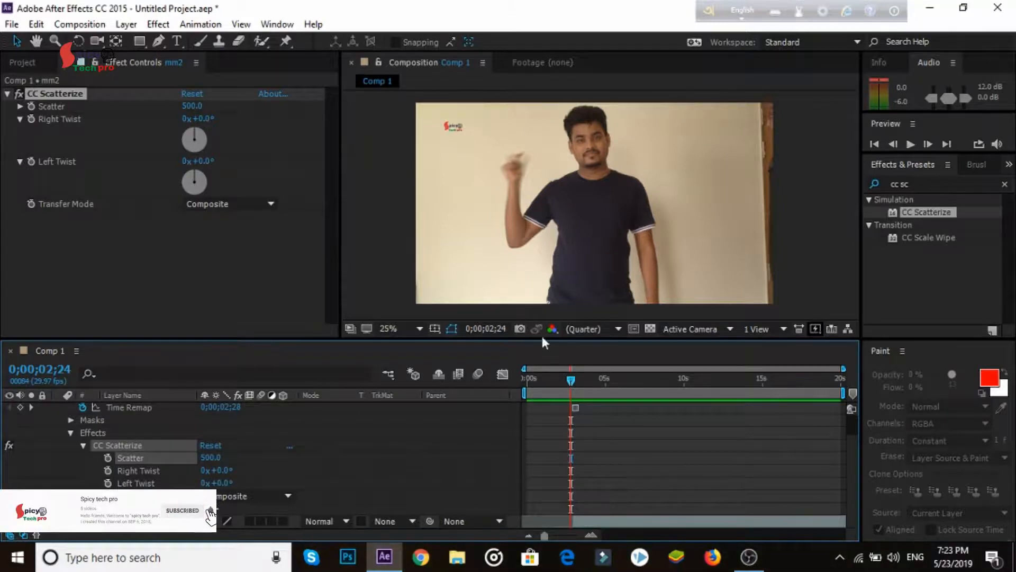
drag(541, 337, 540, 209)
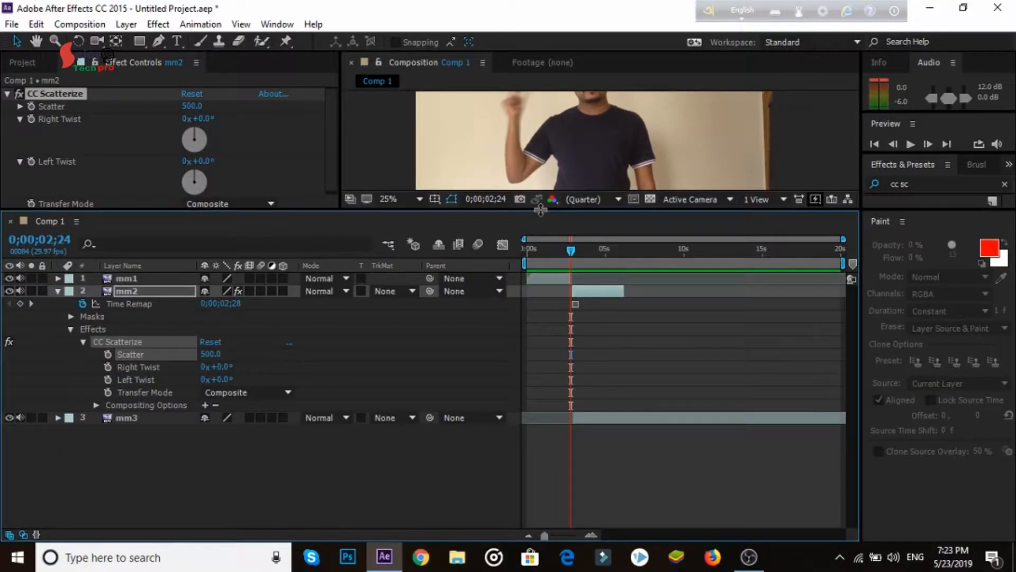
Step: Enable keyframing for mm2's Scatter at 0;00;02;27 and set its value to 0
click(621, 417)
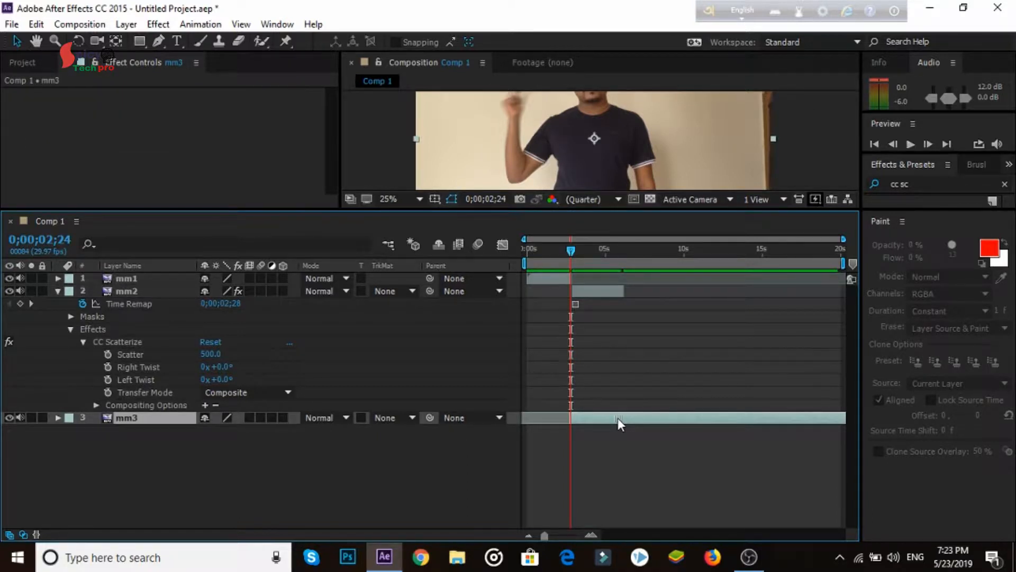
click(591, 292)
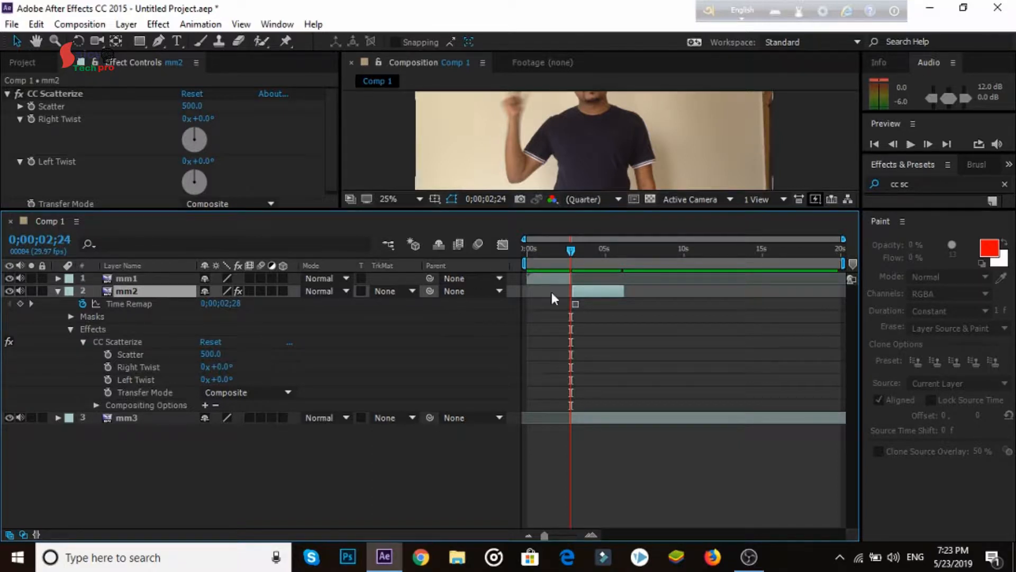
drag(570, 252, 573, 257)
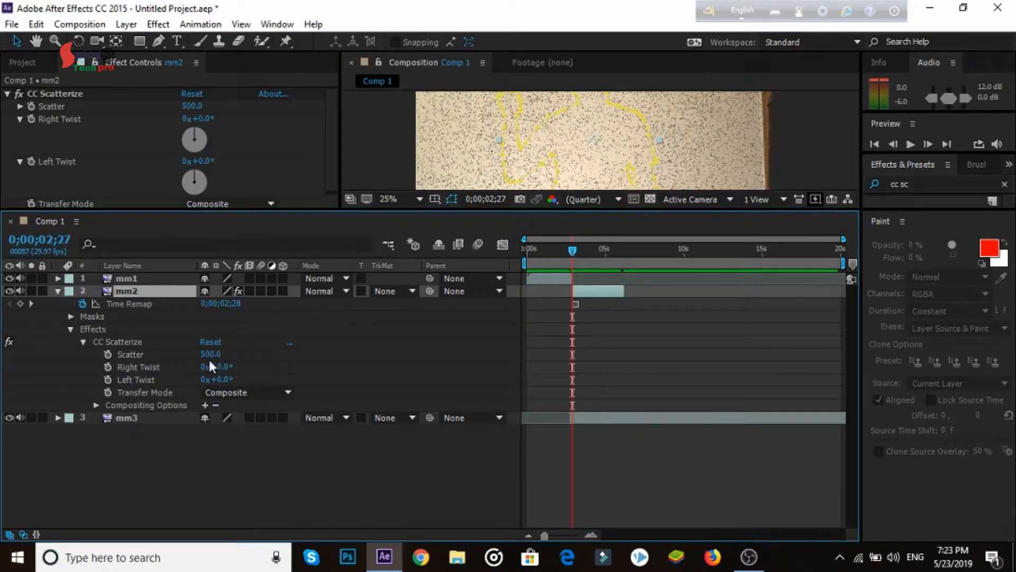
click(108, 355)
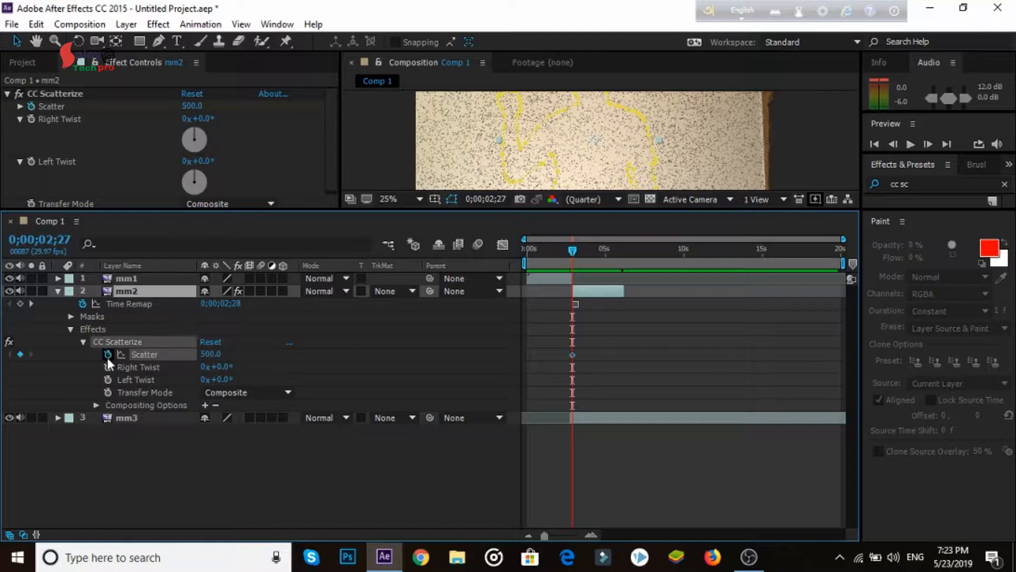
click(209, 353)
text(0)
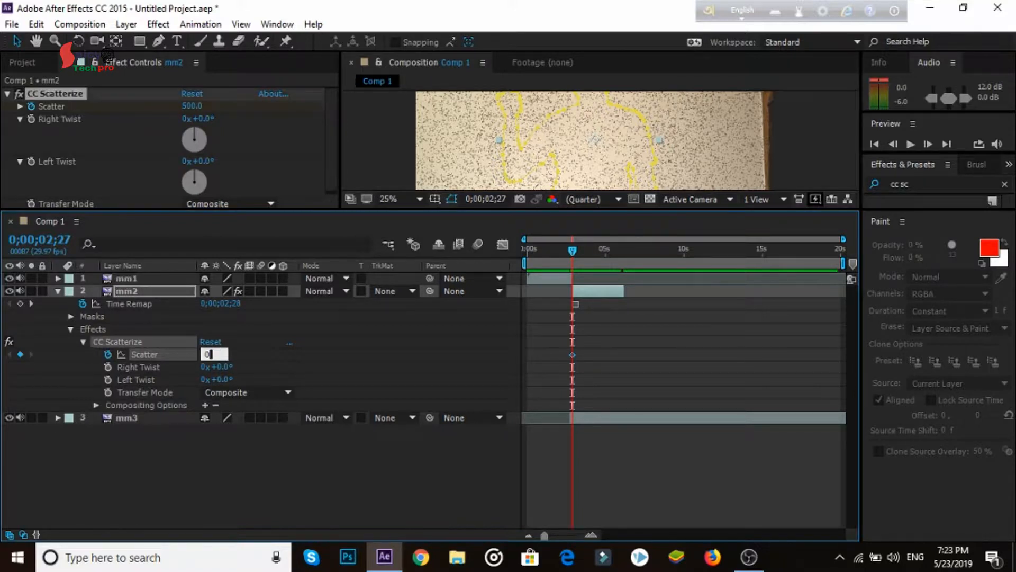
click(297, 354)
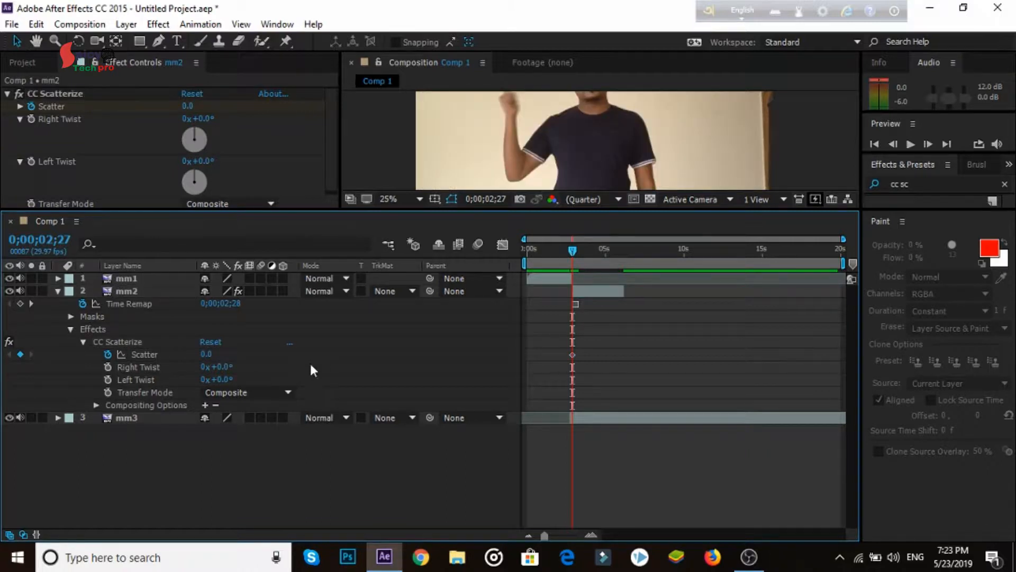
Step: Add a Scatter keyframe with the value 500 at 0;00;08;17 on the mm2 layer
drag(574, 249, 581, 248)
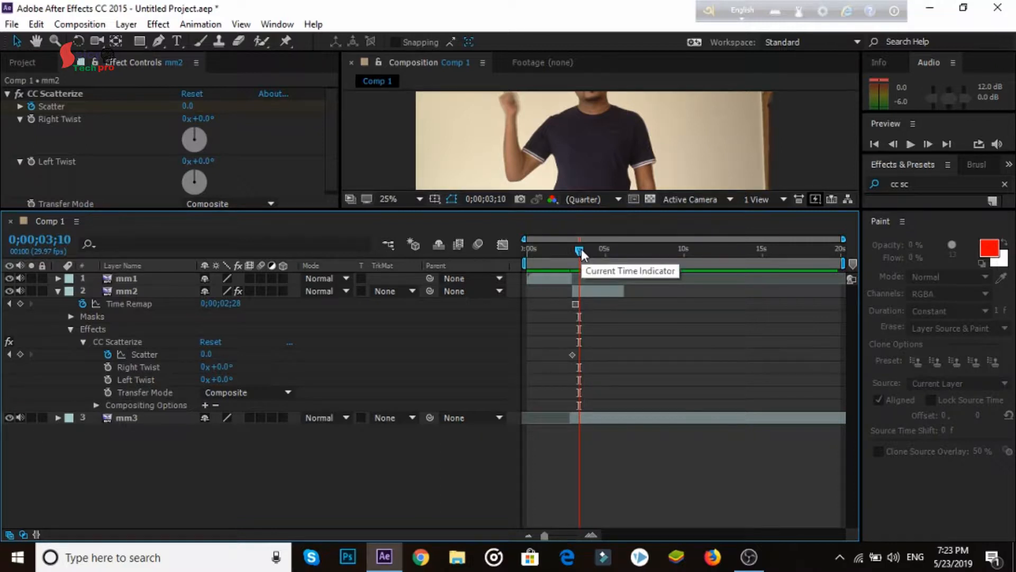
drag(581, 249, 574, 252)
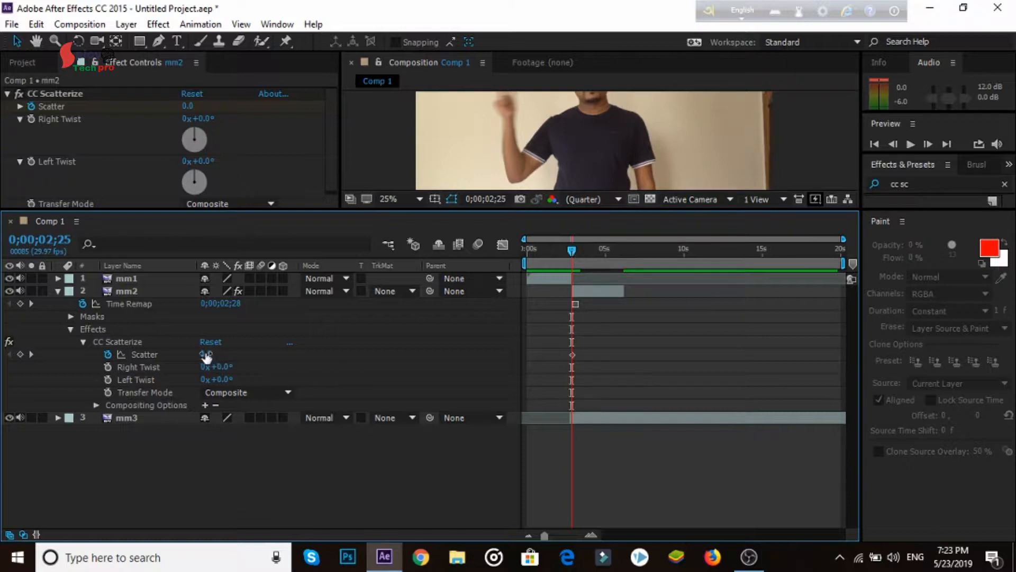
drag(573, 249, 662, 253)
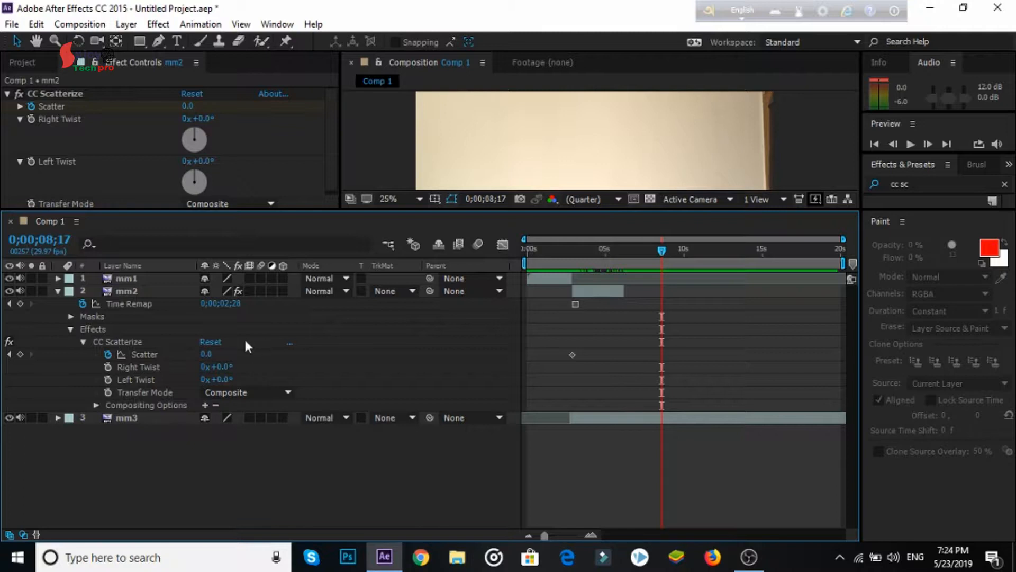
click(208, 355)
text(500)
key(Return)
Step: Clear mm2's Scatter keyframes and restart keyframing with a single keyframe at 0;00;02;27
drag(659, 256, 635, 256)
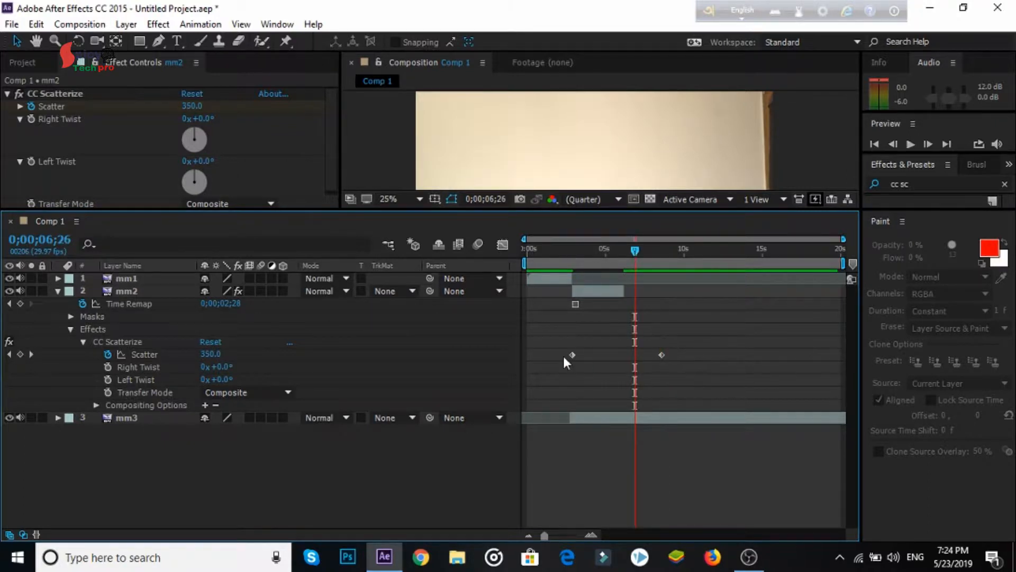
drag(636, 251, 528, 267)
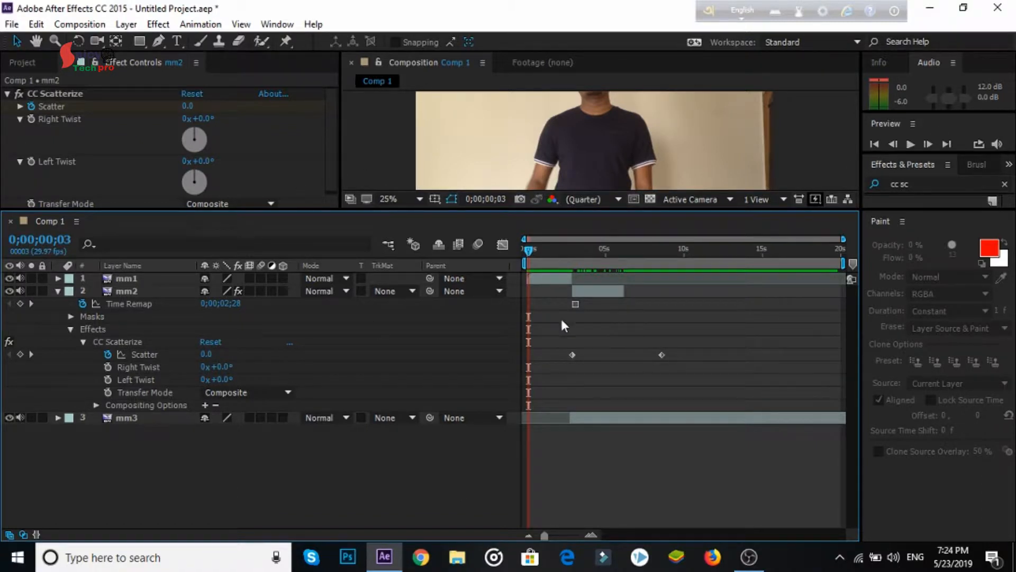
drag(528, 255, 571, 256)
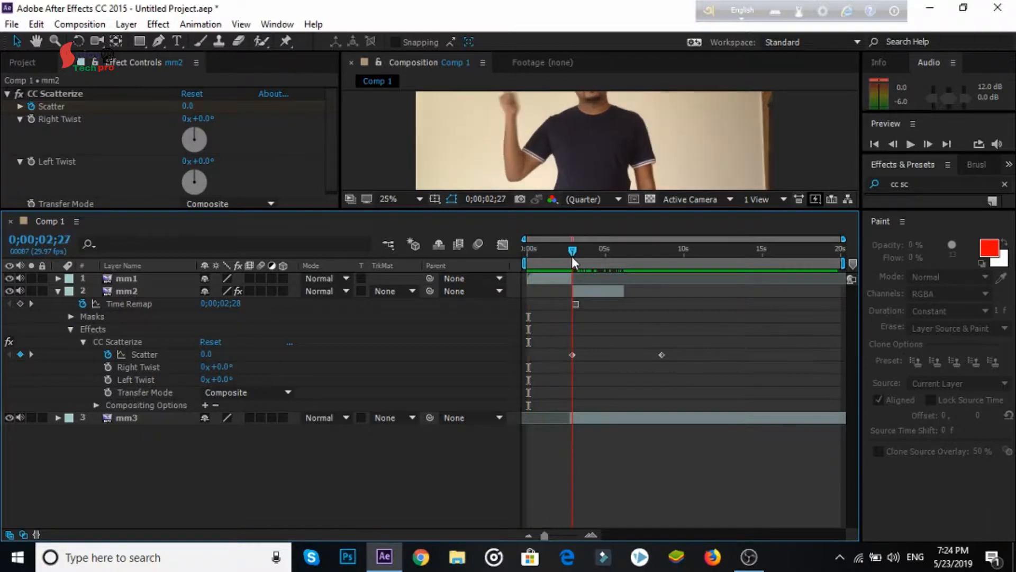
click(108, 354)
click(108, 353)
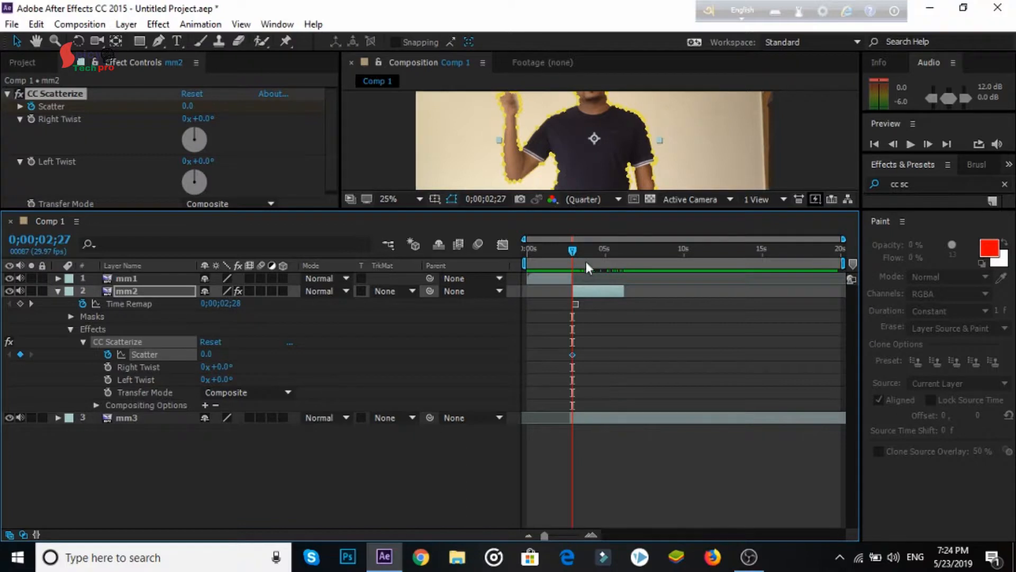
Step: Add a Scatter keyframe with the value 500 at 0;00;08;02 on the mm2 layer
drag(573, 252, 653, 252)
click(661, 353)
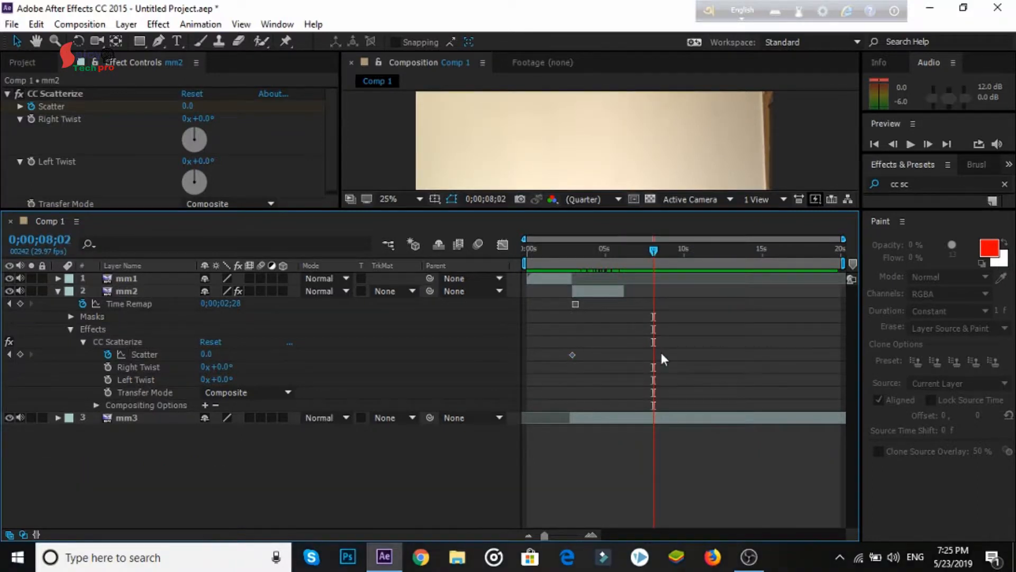
click(209, 354)
text(500)
key(Return)
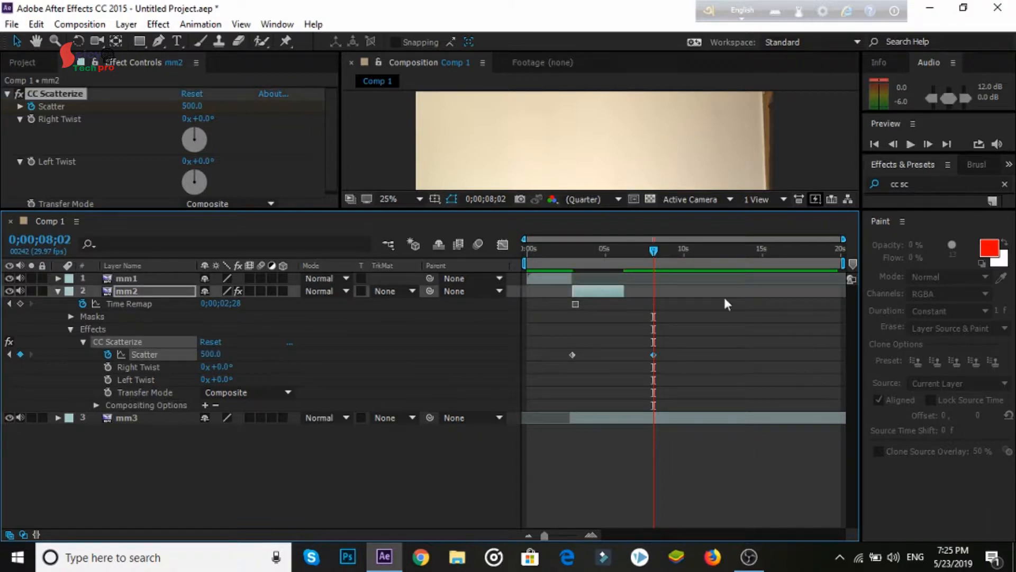
Step: Preview the composition from 0;00;00;00 and enlarge the composition view to examine the whole scatter effect
drag(653, 251, 495, 265)
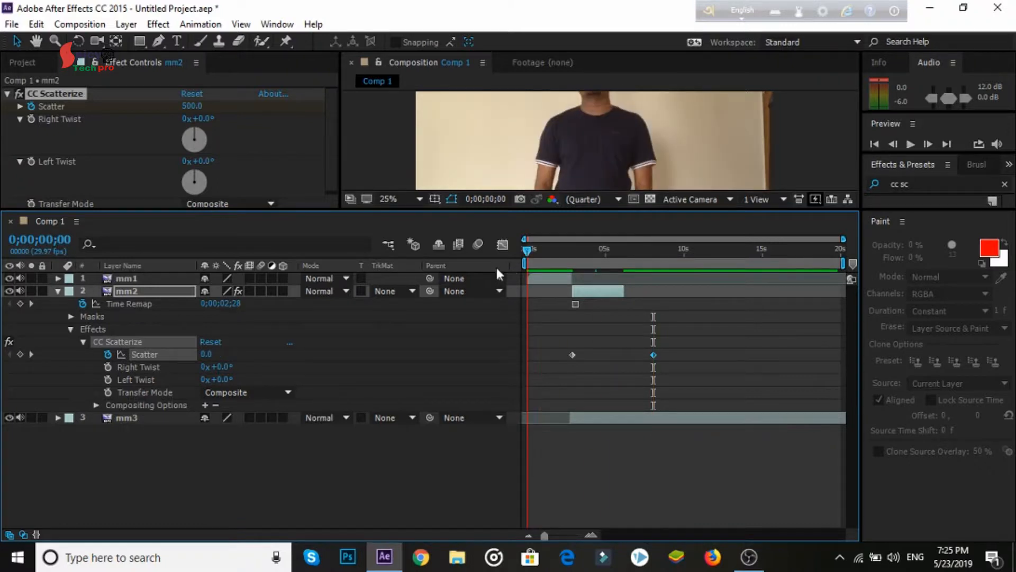
key(space)
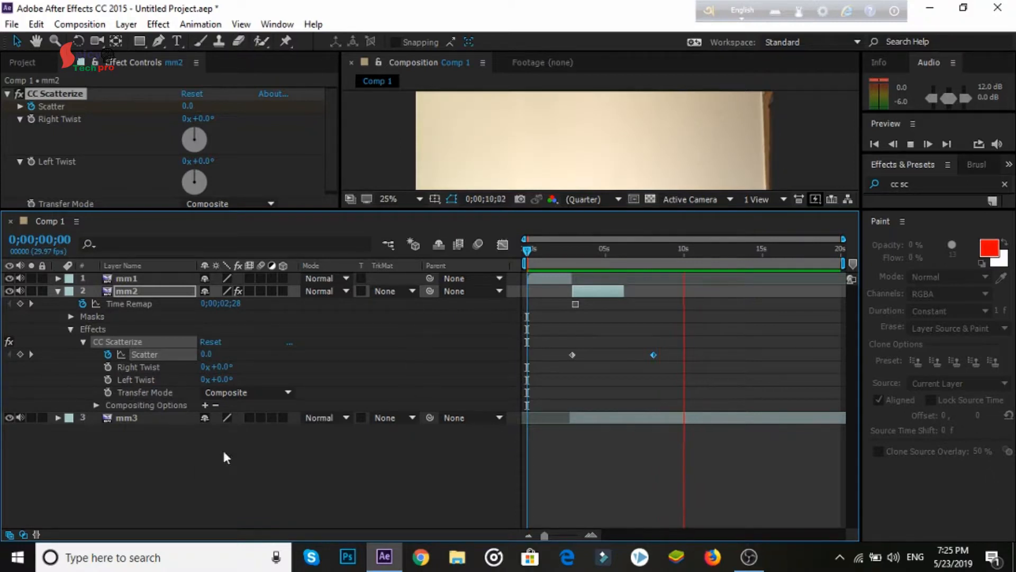
drag(541, 209, 536, 344)
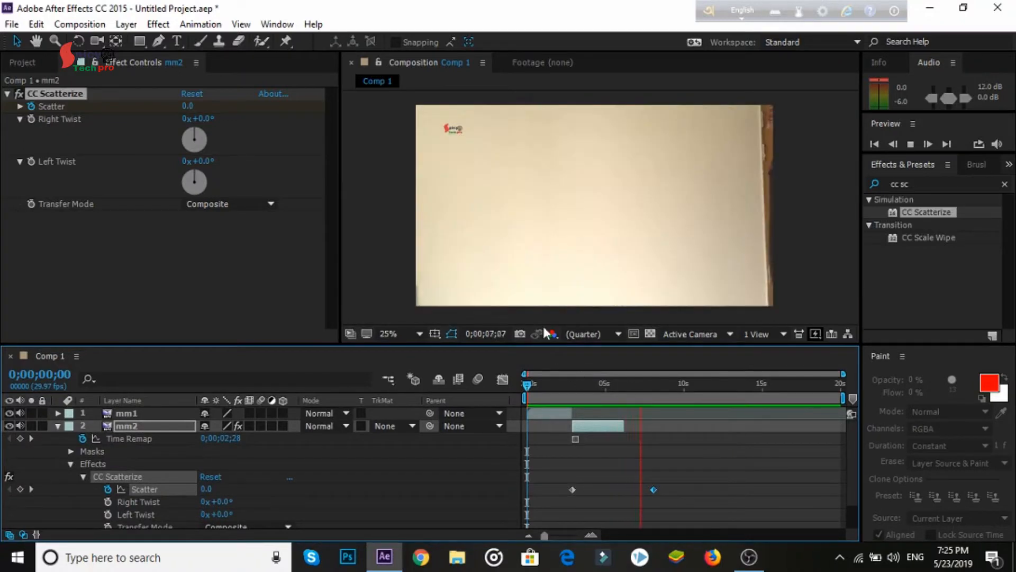
key(space)
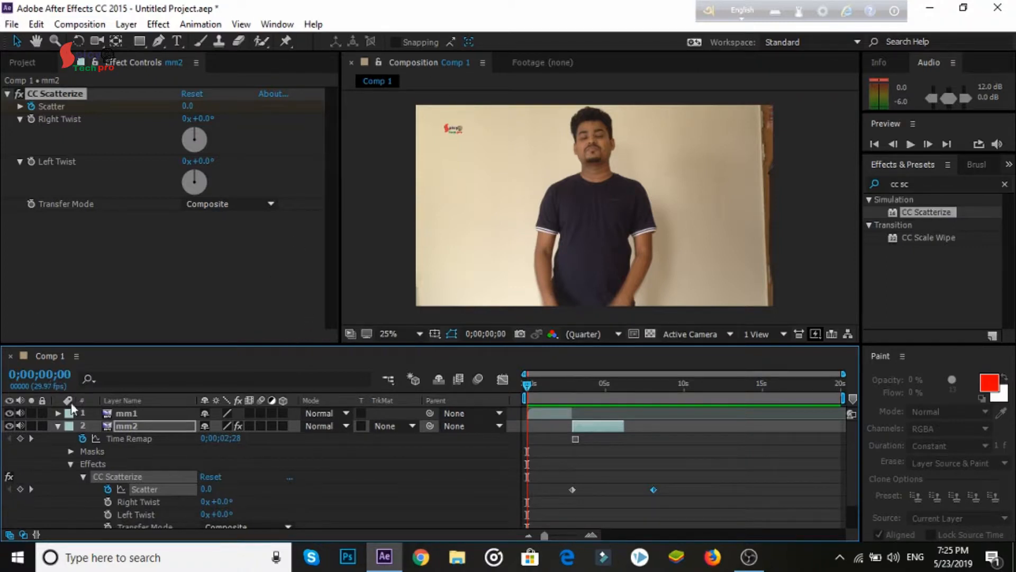
Step: Add Comp 1 from the project's items to the render queue
click(22, 62)
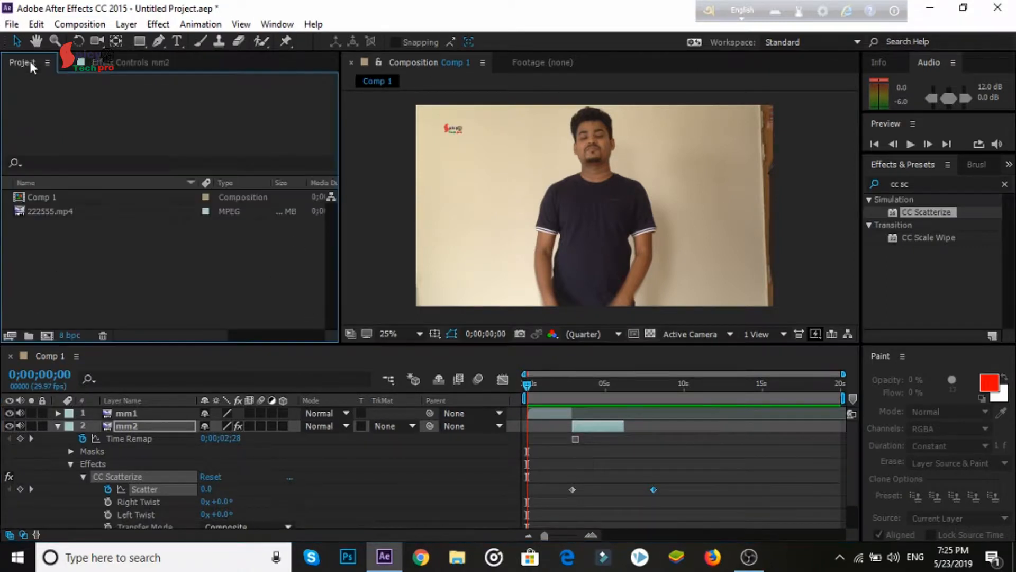
click(106, 198)
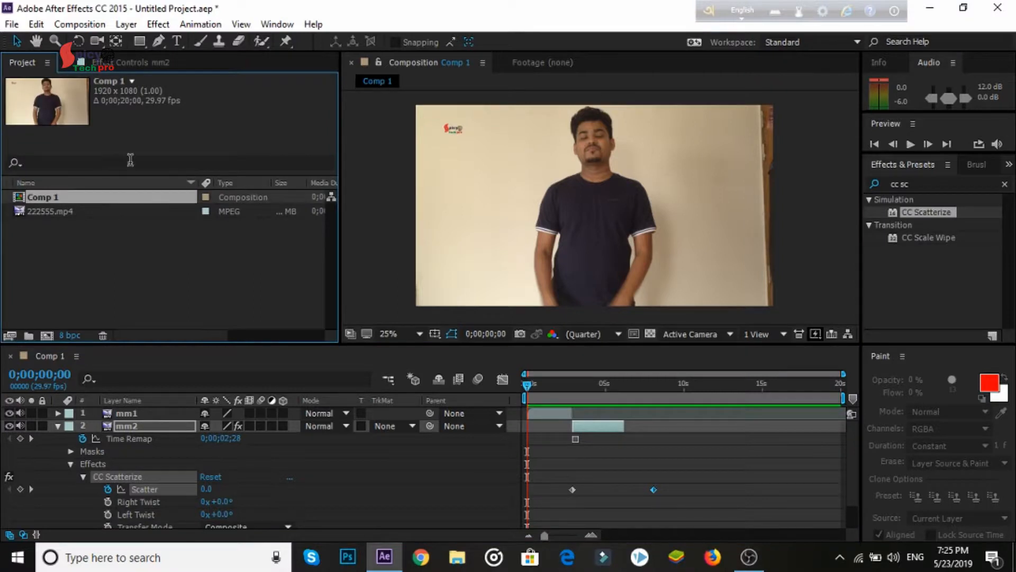
click(79, 25)
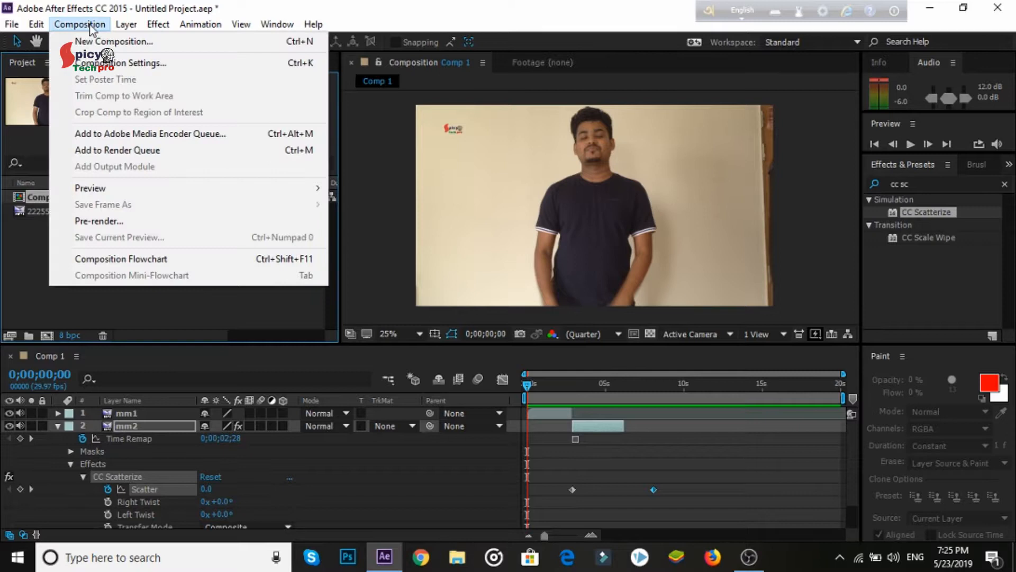
click(106, 150)
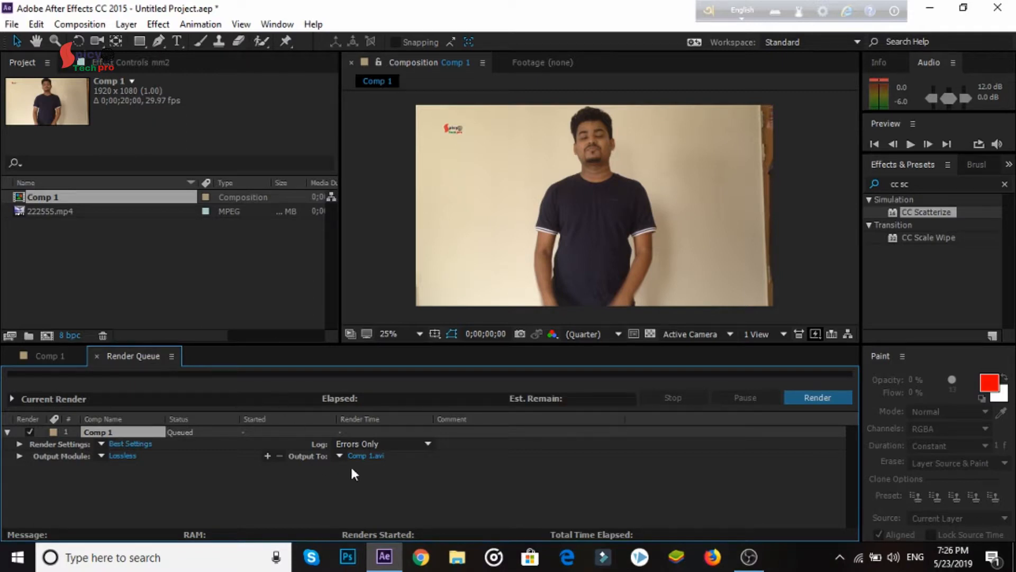
Step: Configure Comp 1's render settings with Best quality and Full resolution
click(127, 444)
click(497, 113)
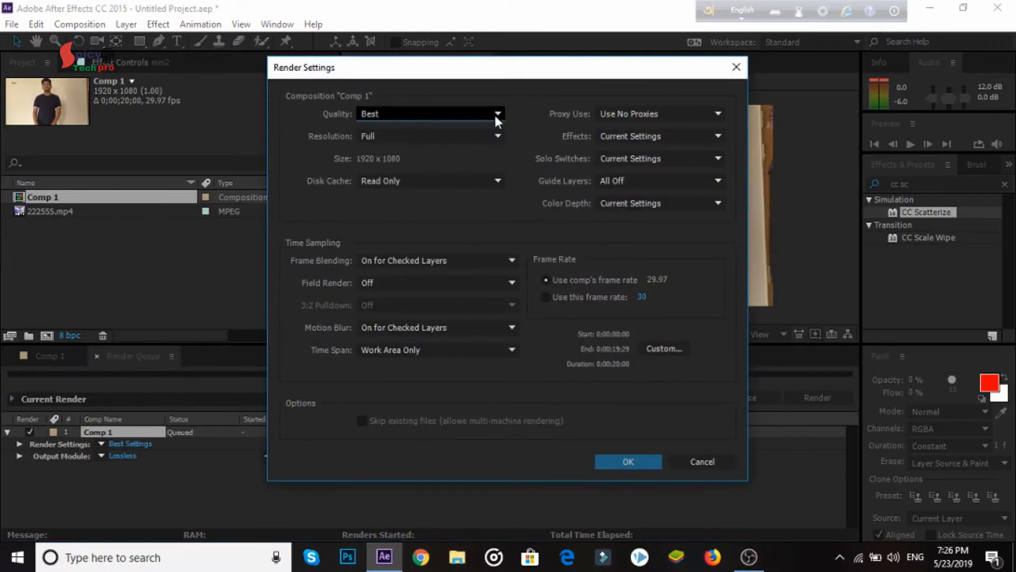
click(495, 115)
click(475, 142)
click(475, 142)
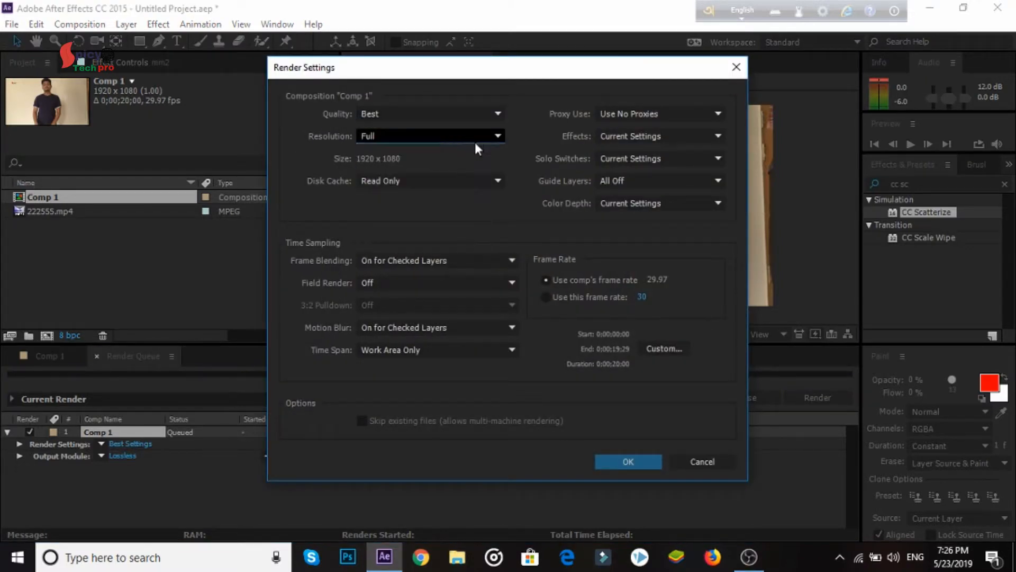
click(617, 460)
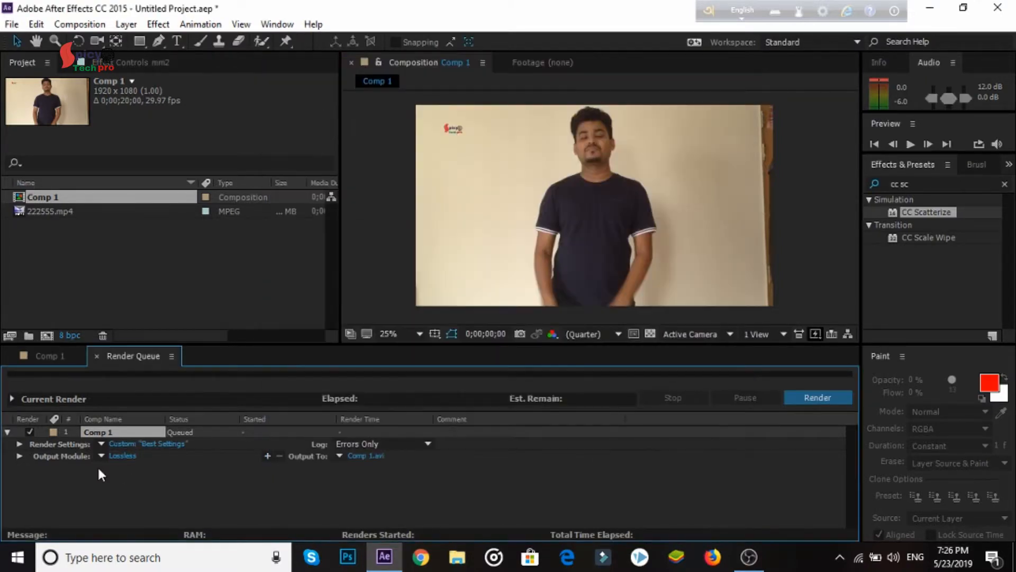
Step: Configure Comp 1's output module with the AVI format and None as the post-render action
click(121, 455)
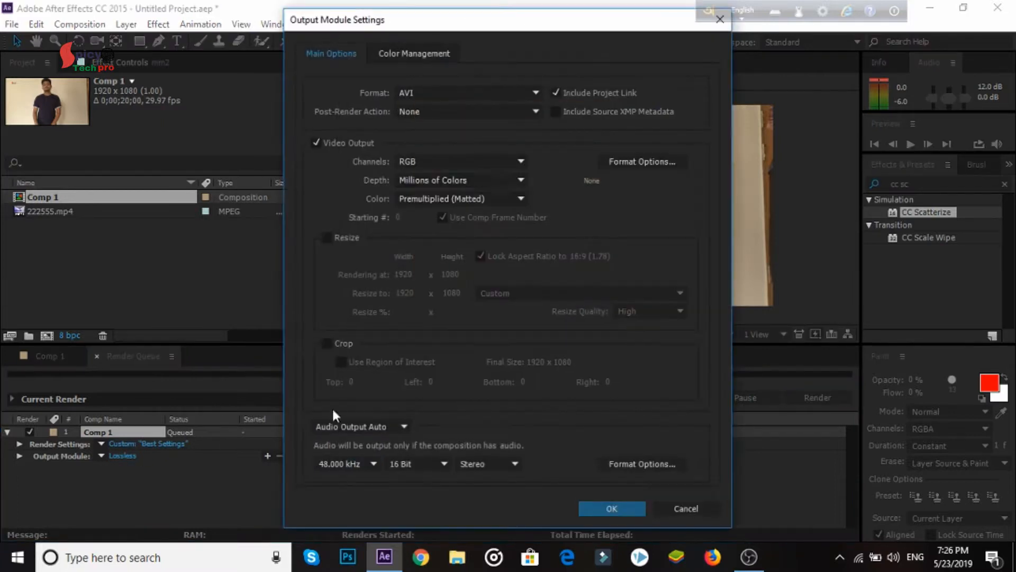
click(535, 93)
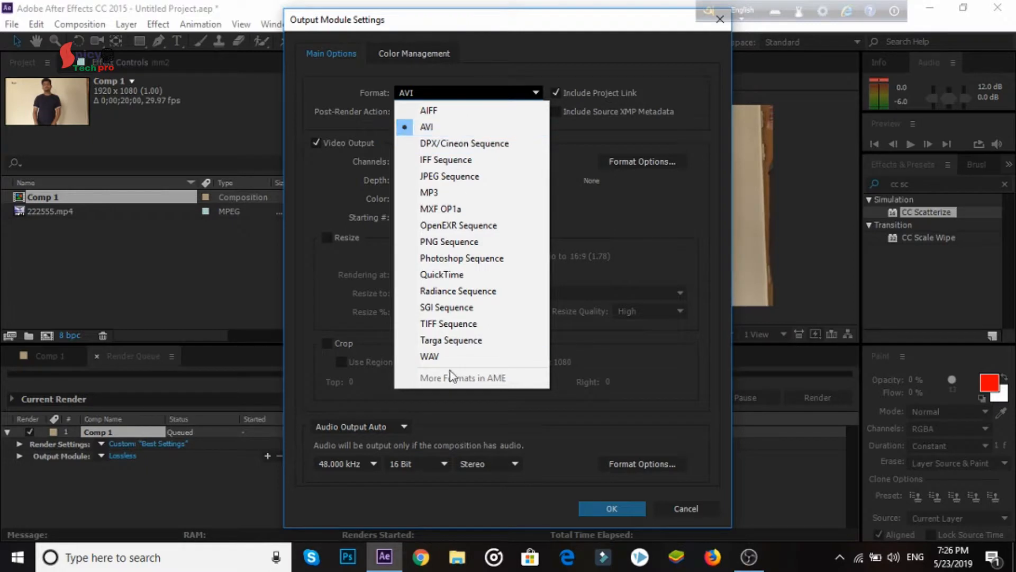
click(465, 128)
click(505, 112)
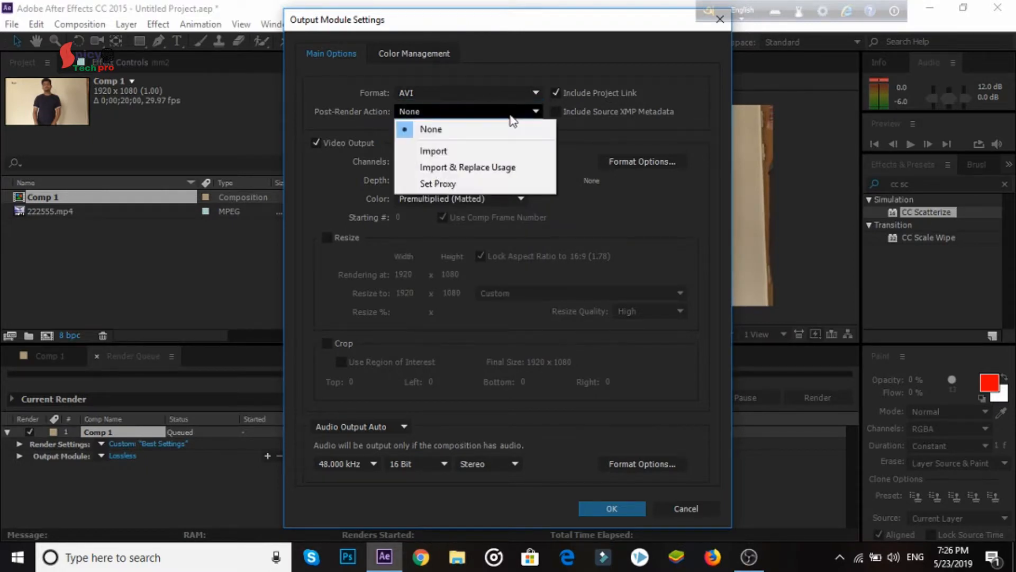
click(509, 111)
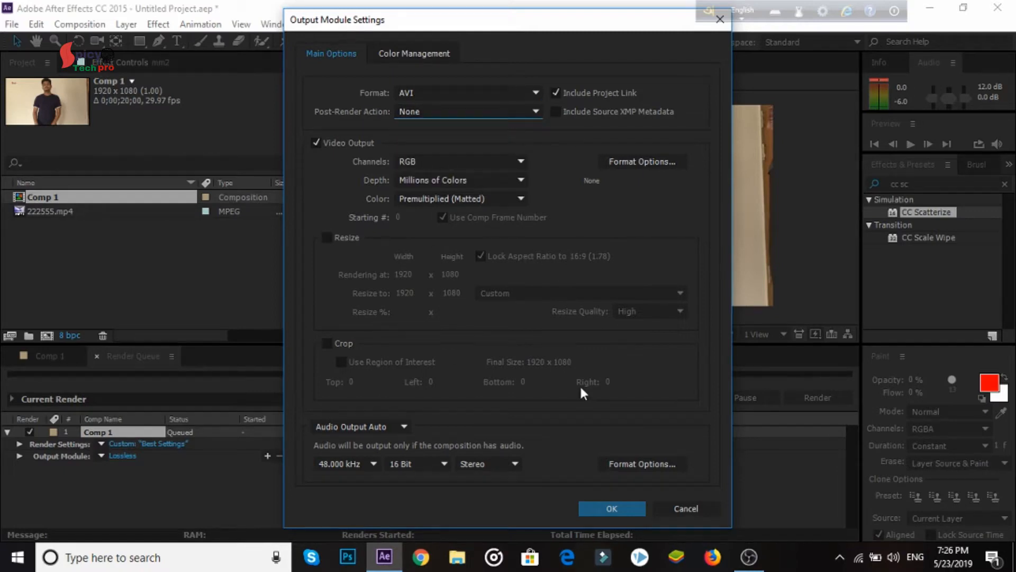
click(591, 508)
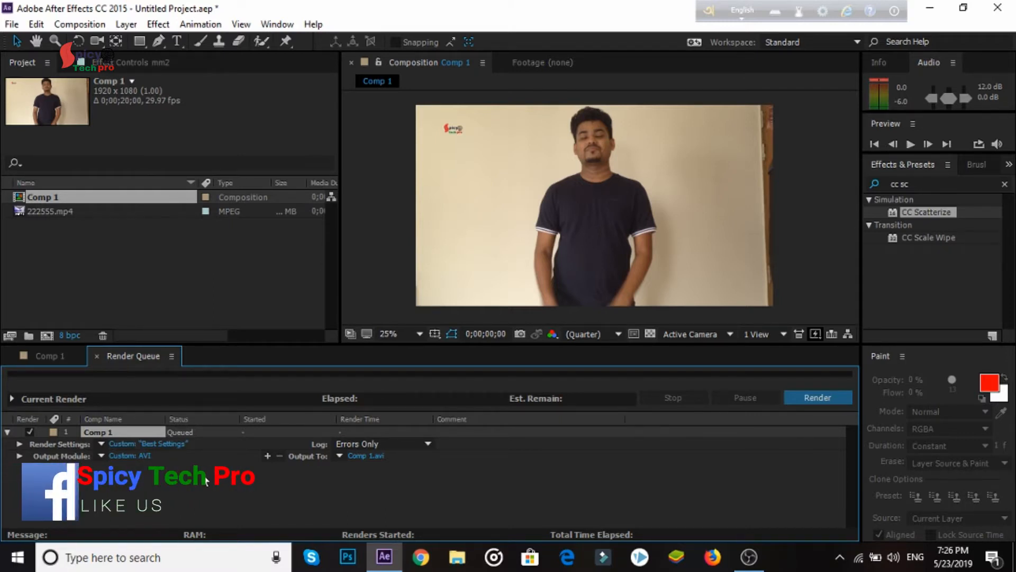
click(364, 456)
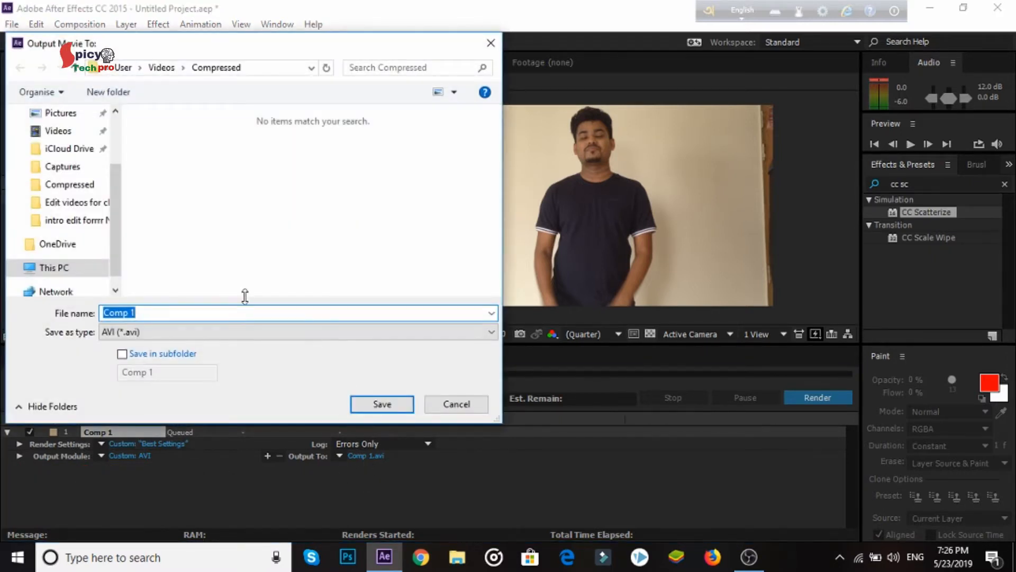
click(68, 267)
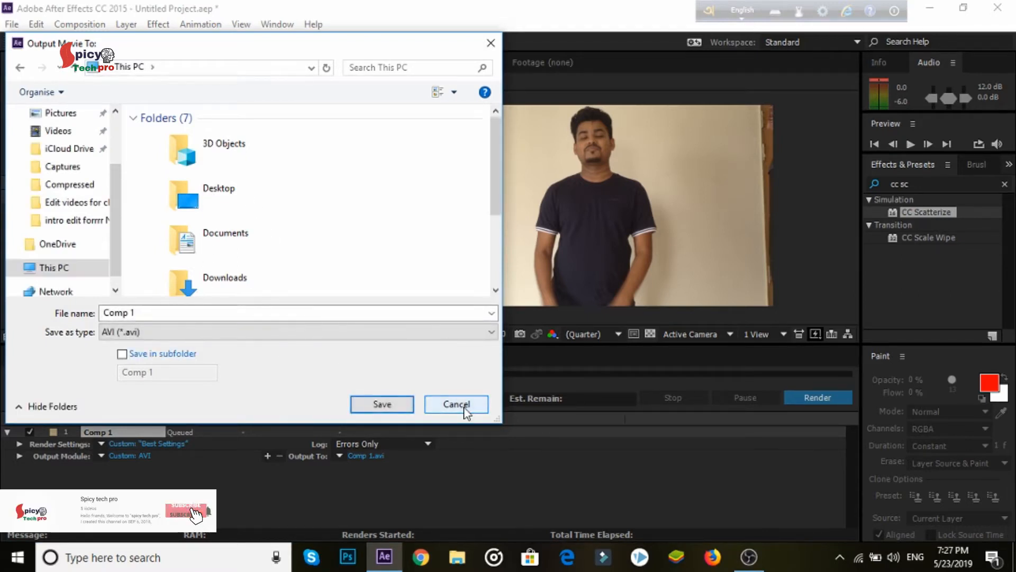
scroll(228, 286, down, 3)
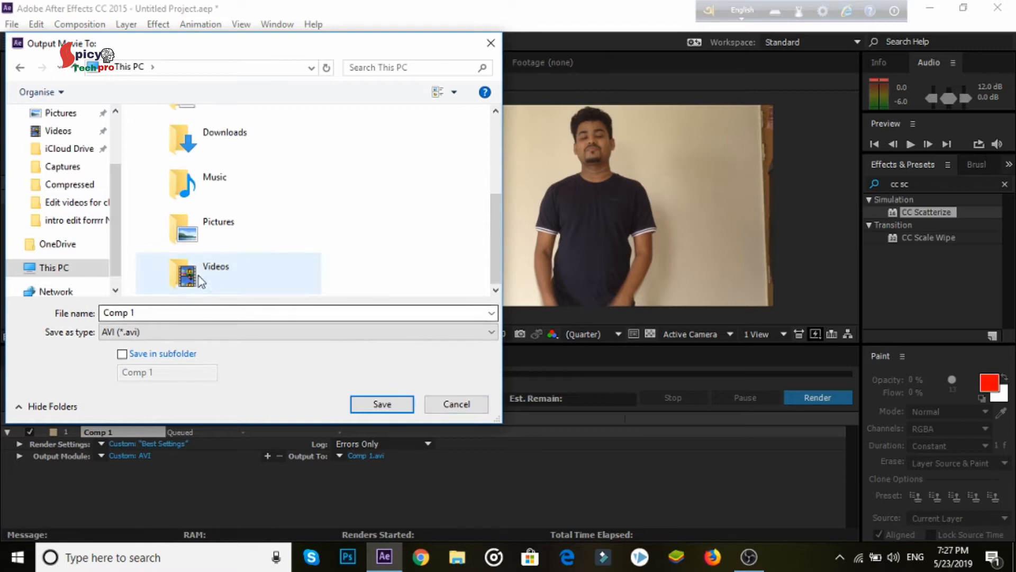
click(57, 269)
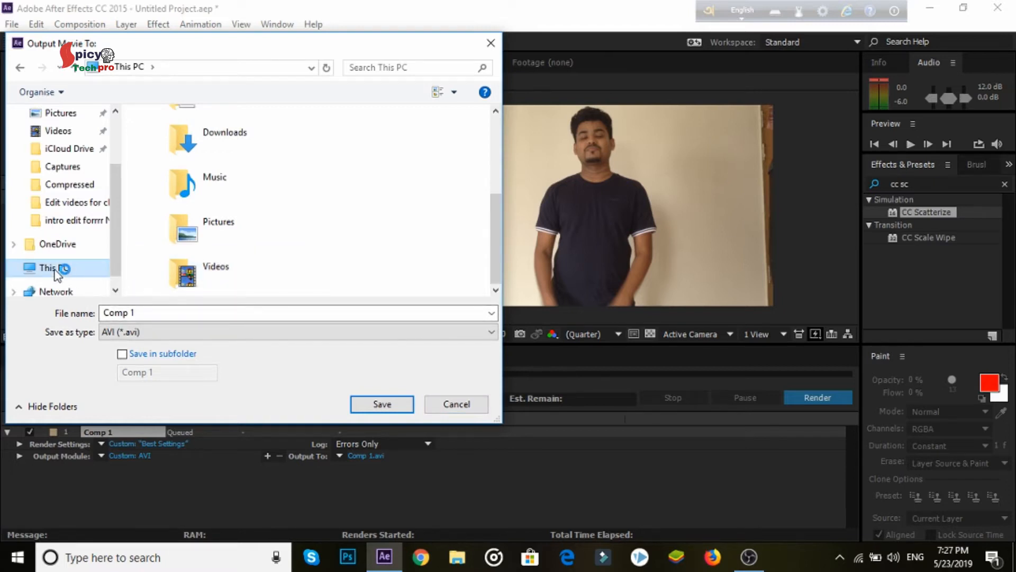
scroll(233, 184, up, 3)
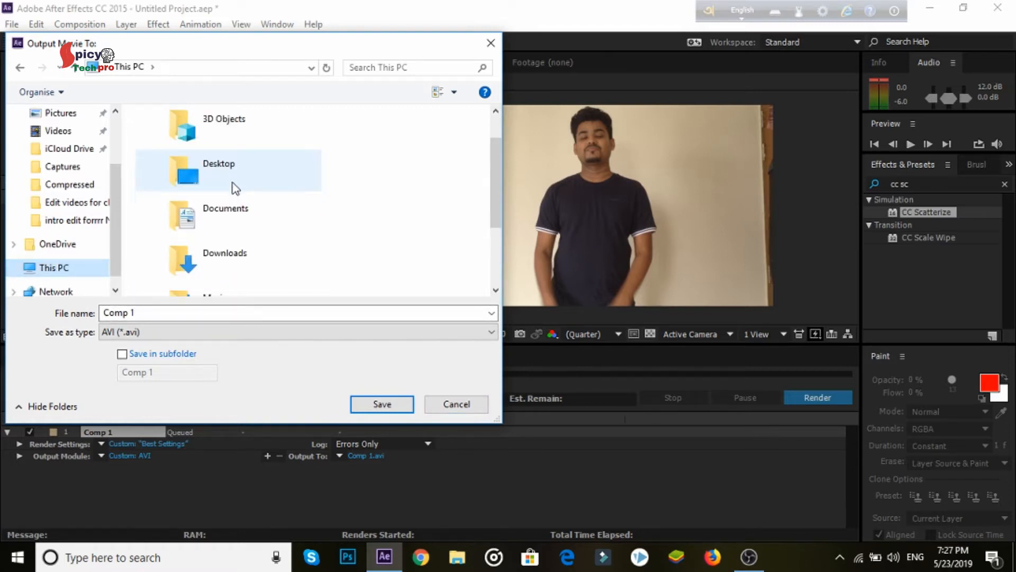
double_click(232, 219)
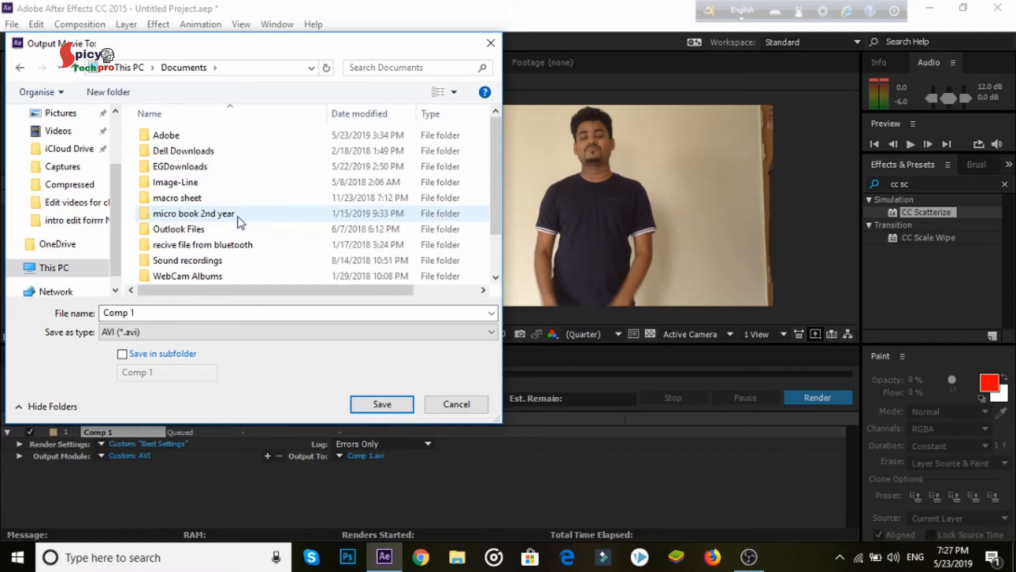
scroll(232, 219, down, 1)
click(54, 269)
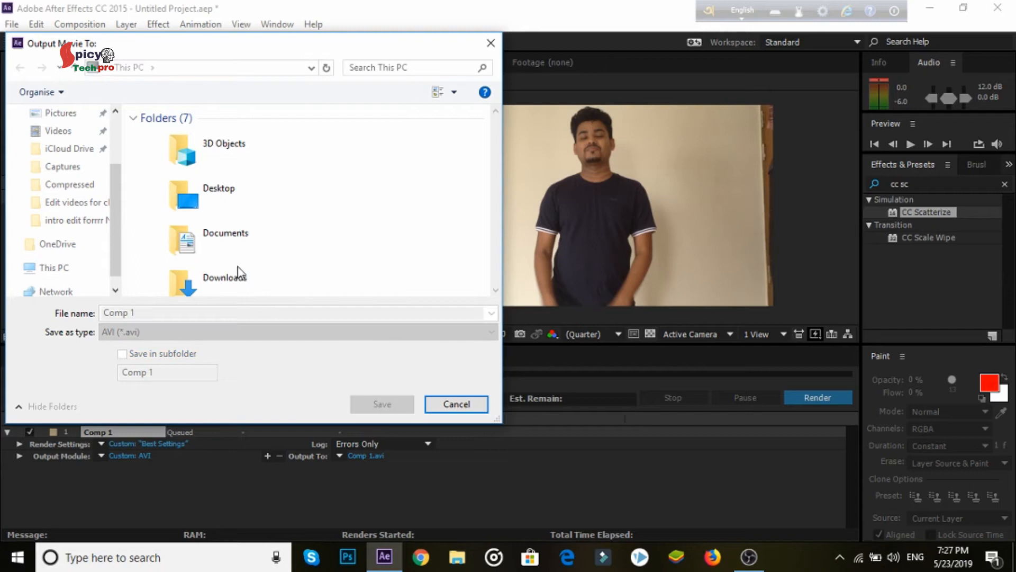
click(457, 405)
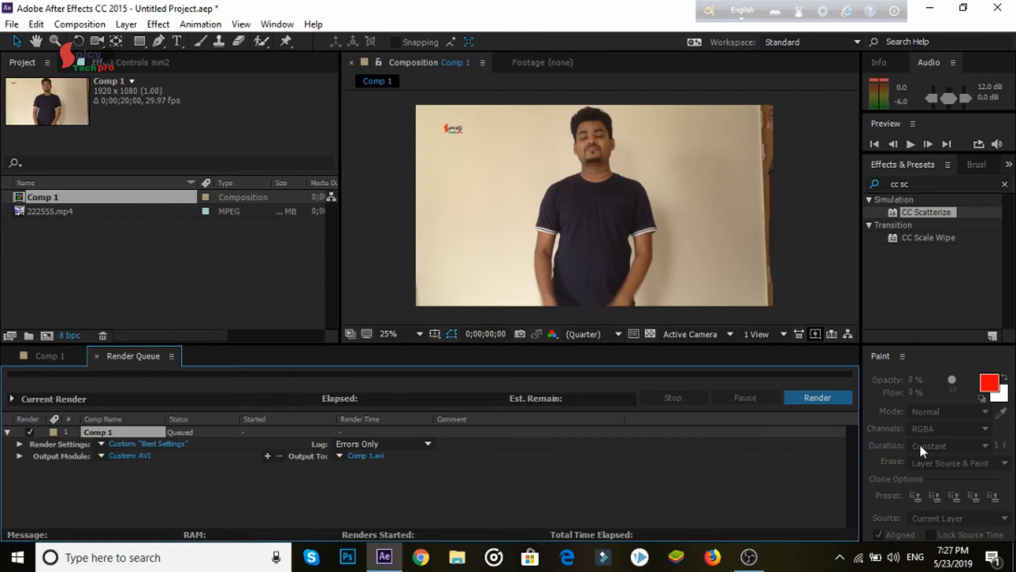
Step: Render the queued Comp 1 to Comp 1.avi and close the program
click(823, 401)
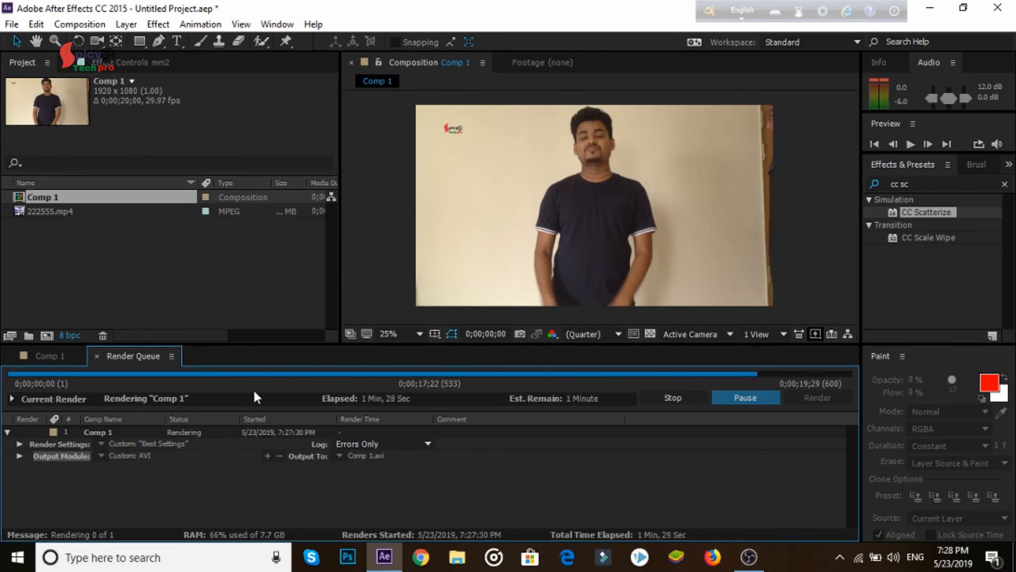
click(998, 8)
click(539, 302)
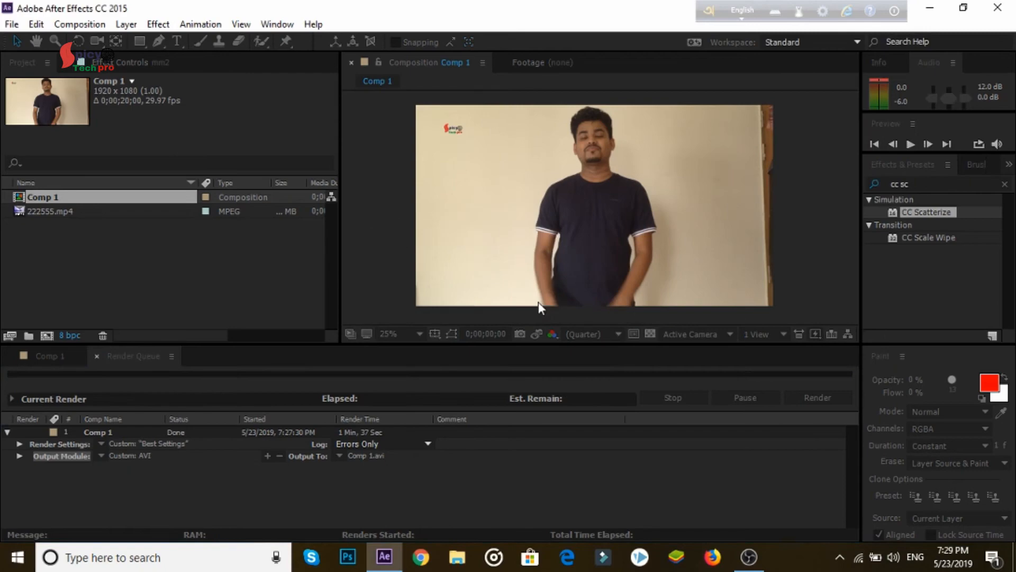